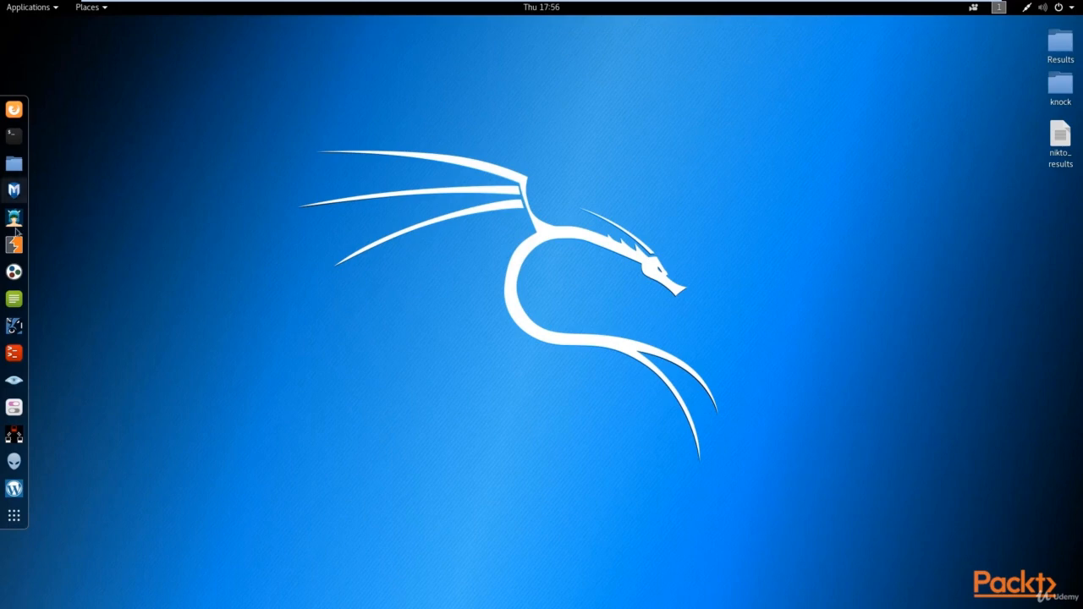
# Launch Maltego from the Information Gathering tools and maximize its window
pyautogui.click(20, 271)
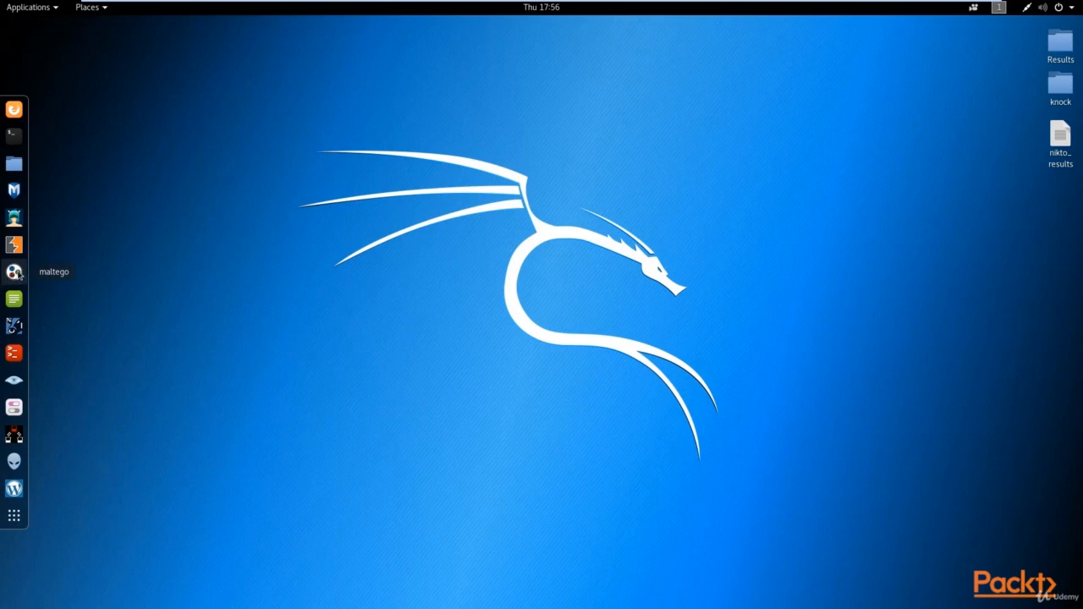
pyautogui.click(37, 10)
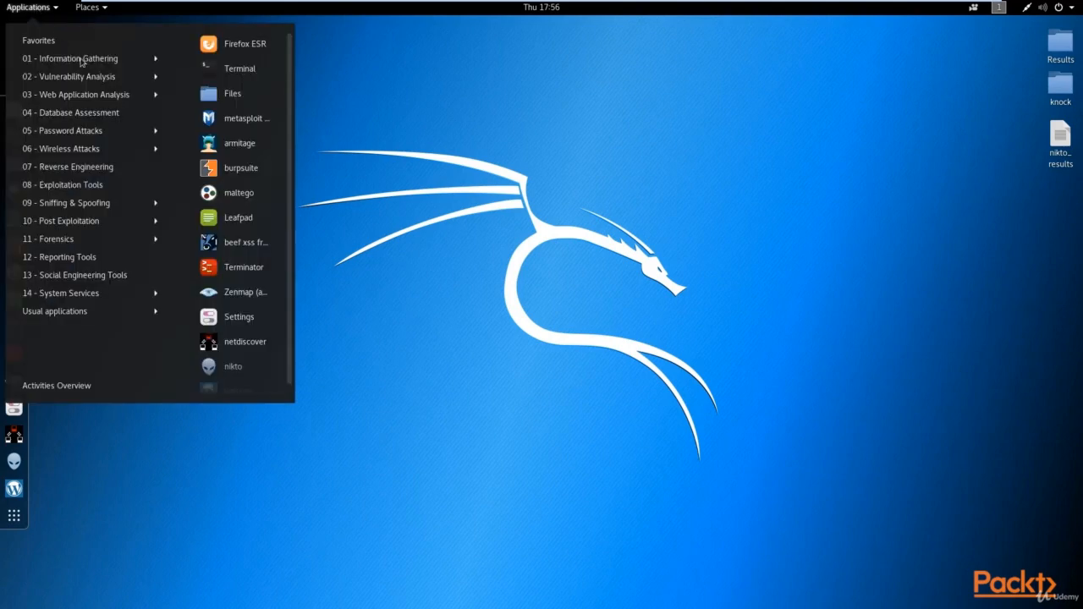
pyautogui.moveTo(82, 64)
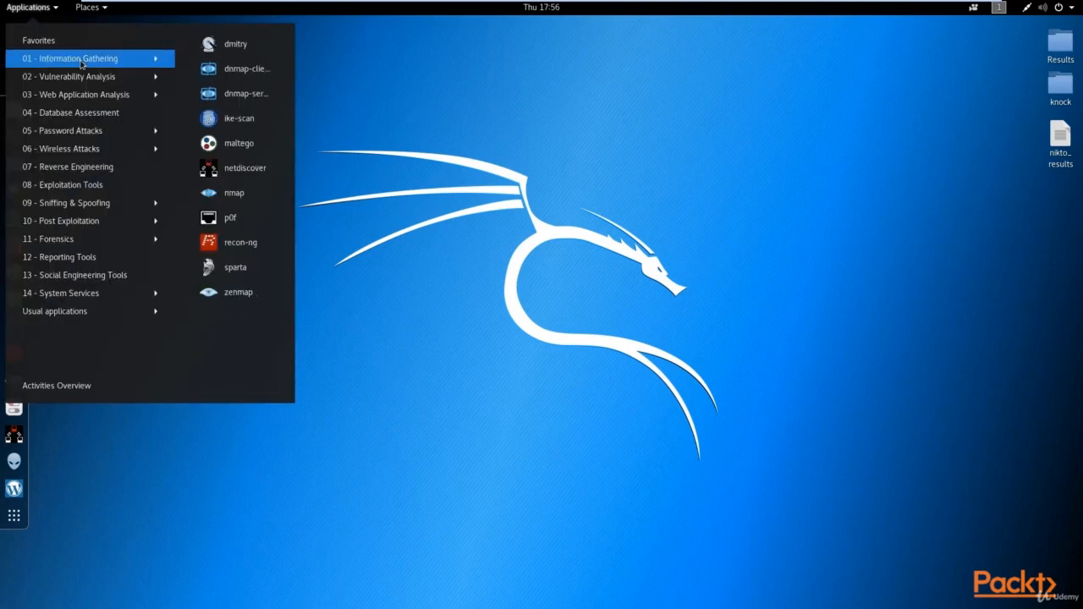
pyautogui.click(237, 146)
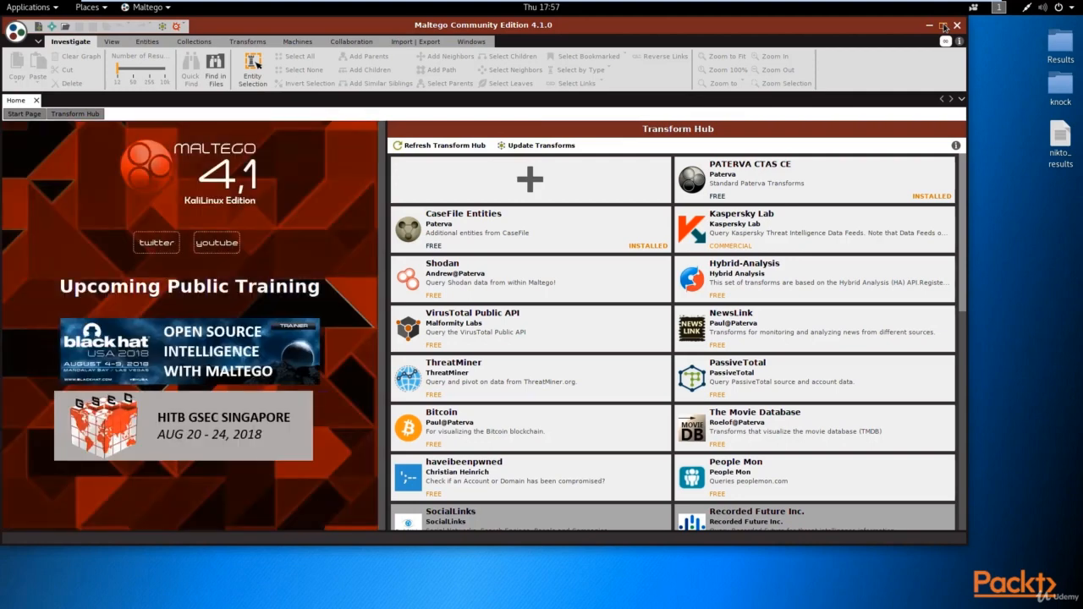
pyautogui.click(943, 27)
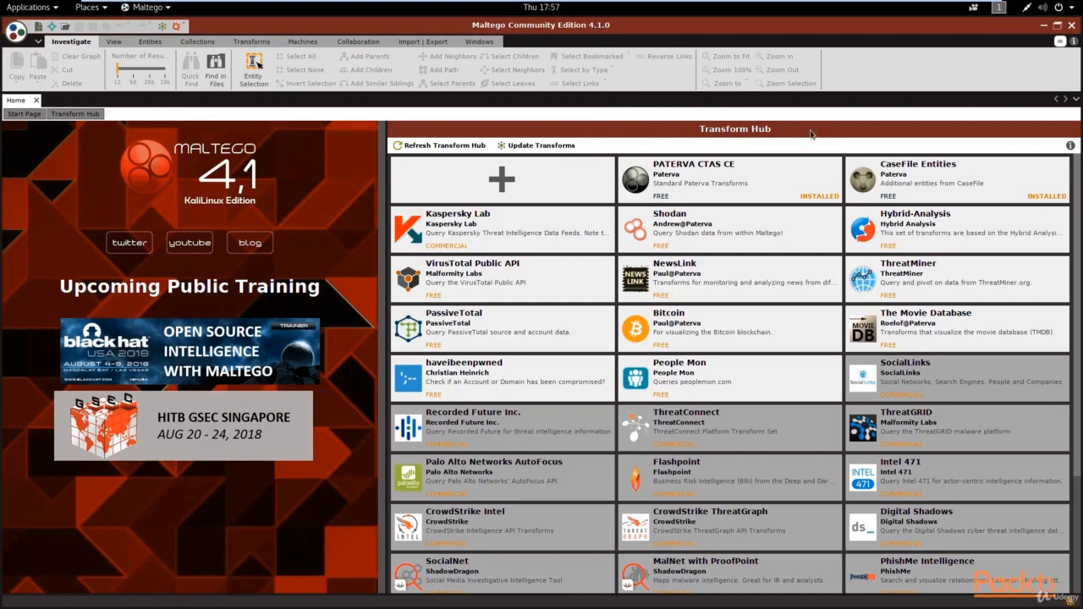
# Examine the Transform Hub's transform packages, checking which are installed, free or commercial
pyautogui.moveTo(589, 264)
pyautogui.moveTo(565, 237)
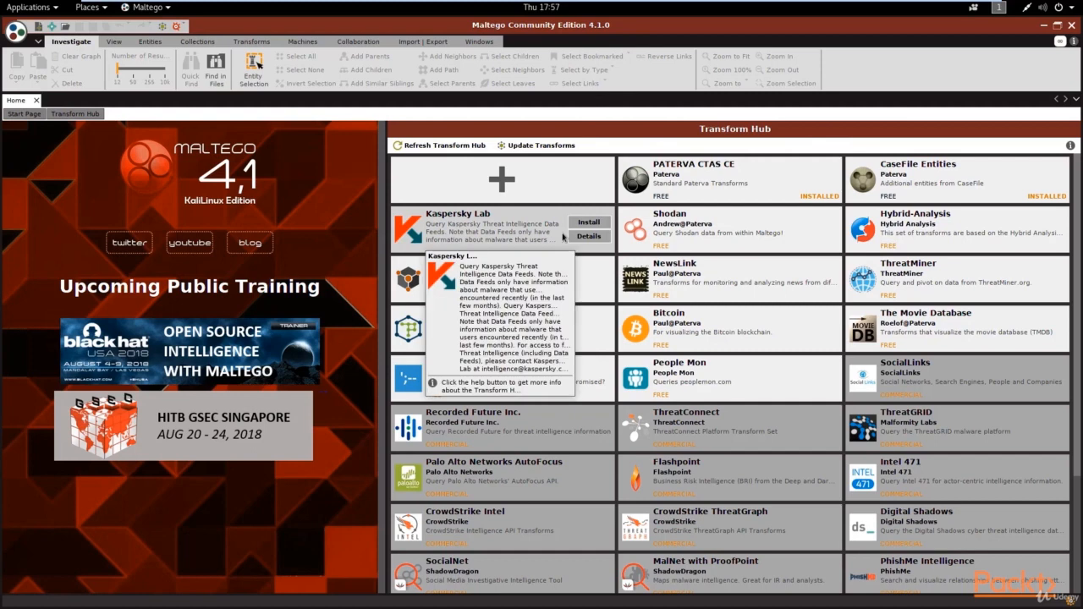
pyautogui.moveTo(743, 181)
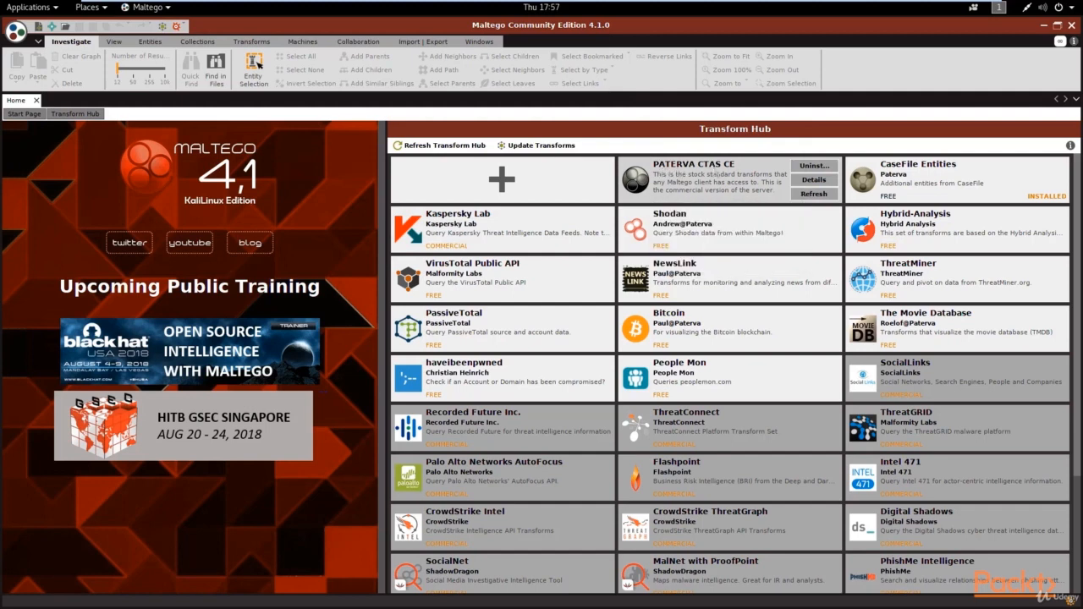
pyautogui.moveTo(992, 169)
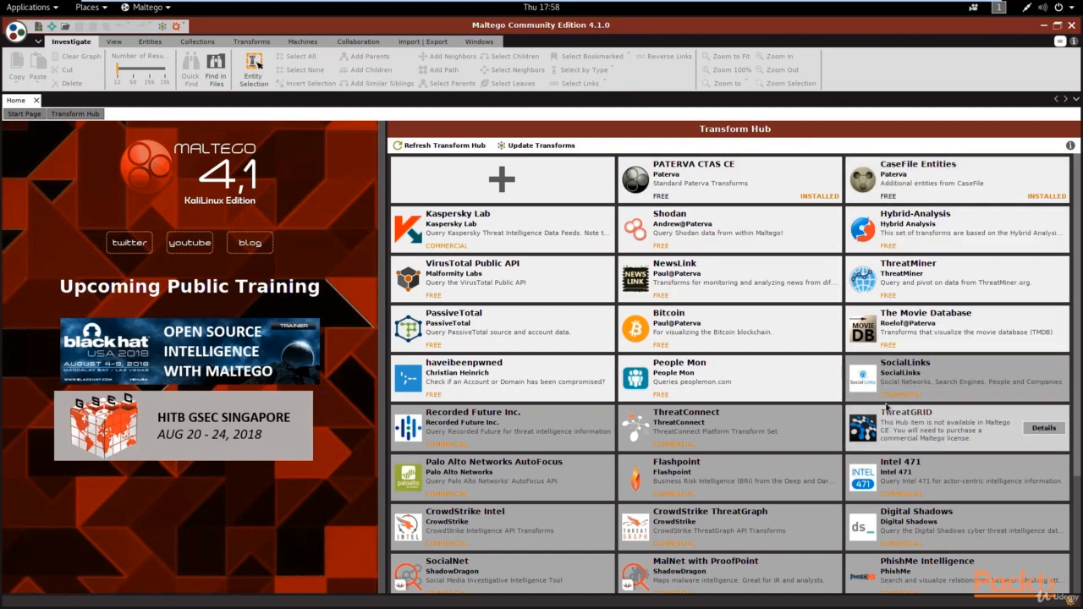
pyautogui.scroll(-3, 887, 411)
pyautogui.scroll(-3, 802, 391)
pyautogui.moveTo(711, 368)
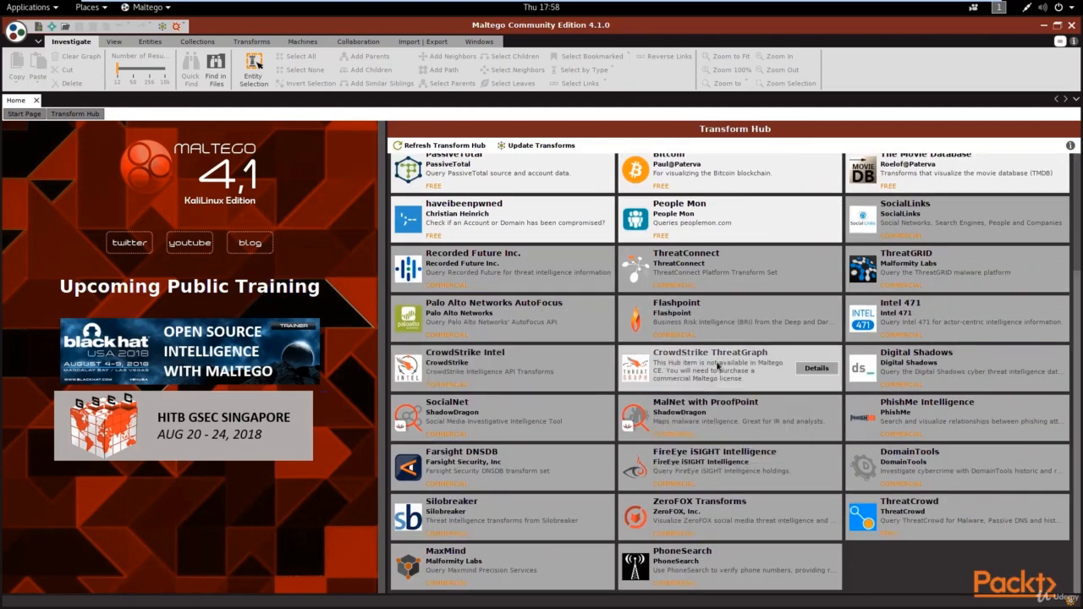
pyautogui.scroll(4, 719, 364)
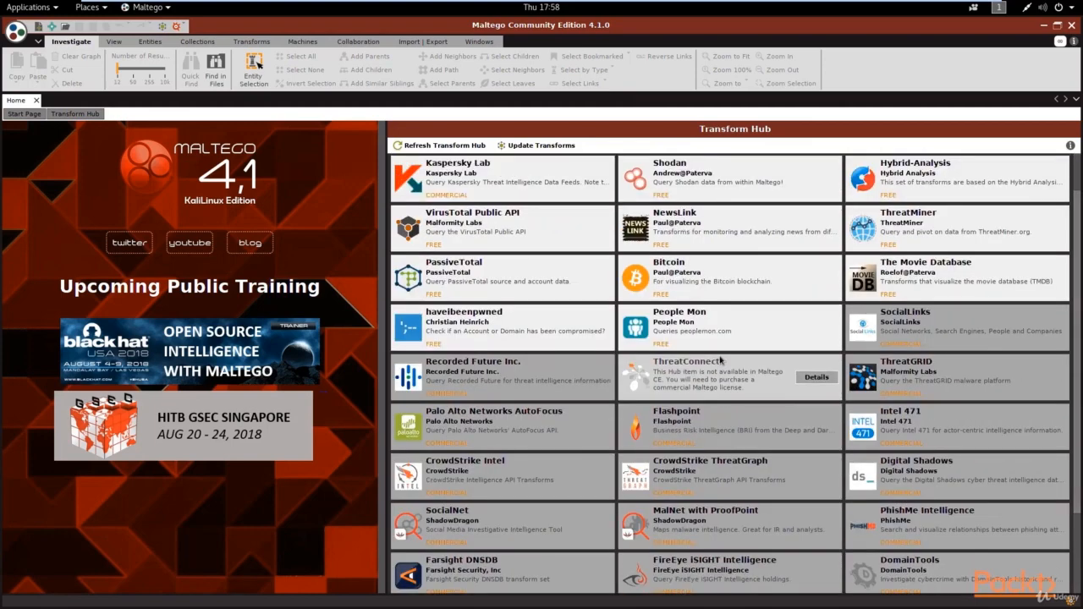
pyautogui.scroll(-4, 725, 351)
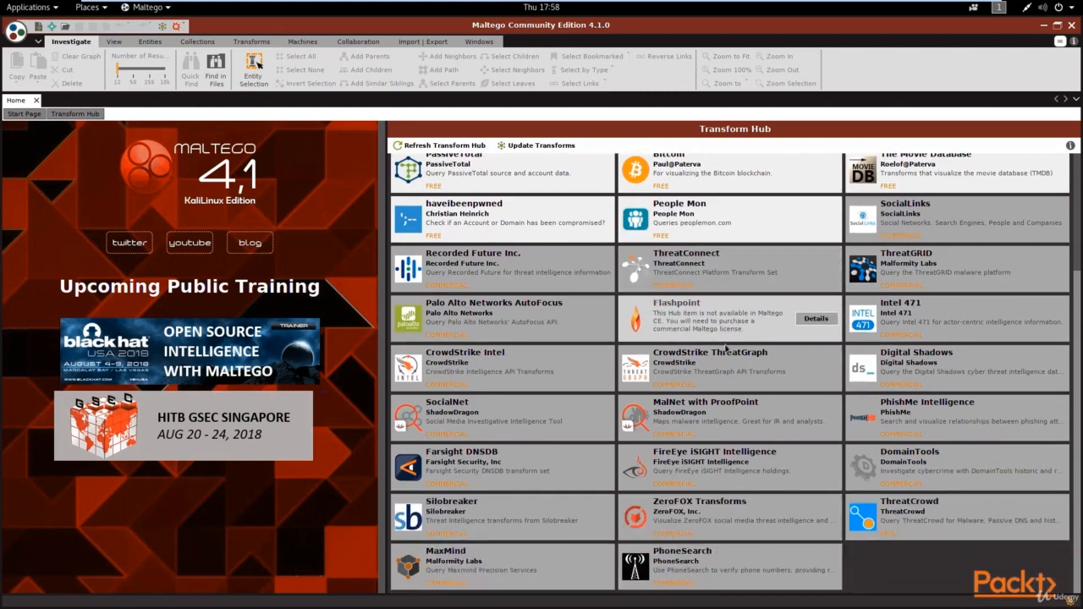
pyautogui.scroll(5, 724, 347)
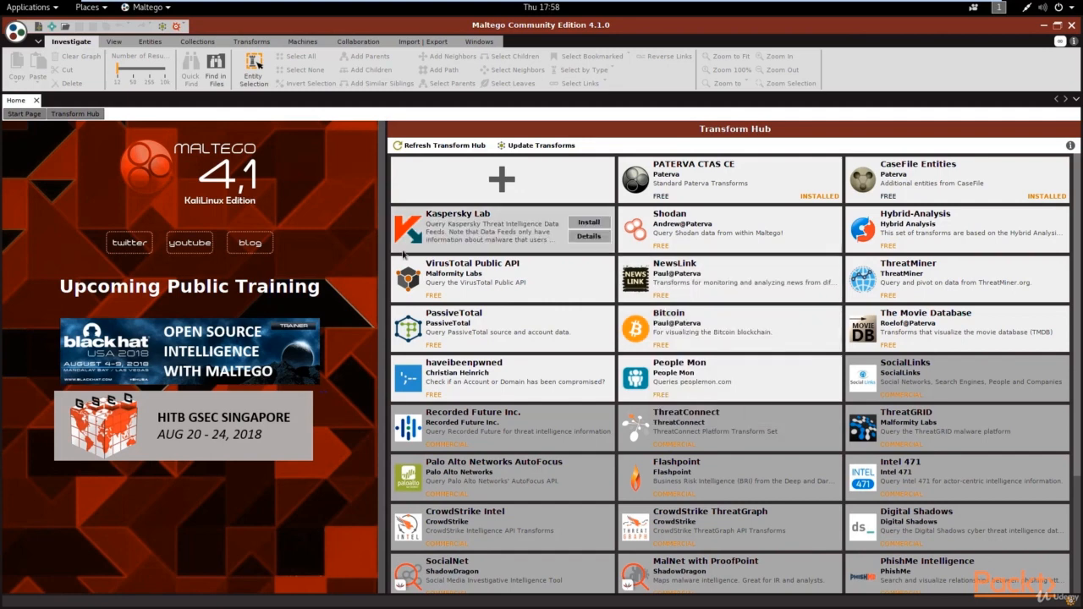
# Create a new blank graph
pyautogui.click(15, 31)
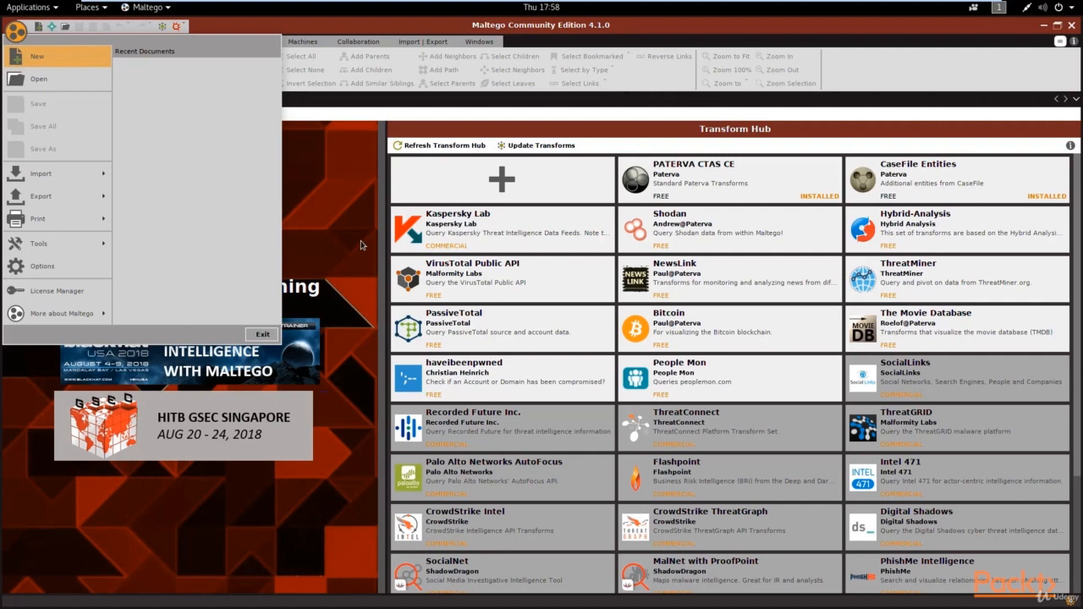
pyautogui.press('Return')
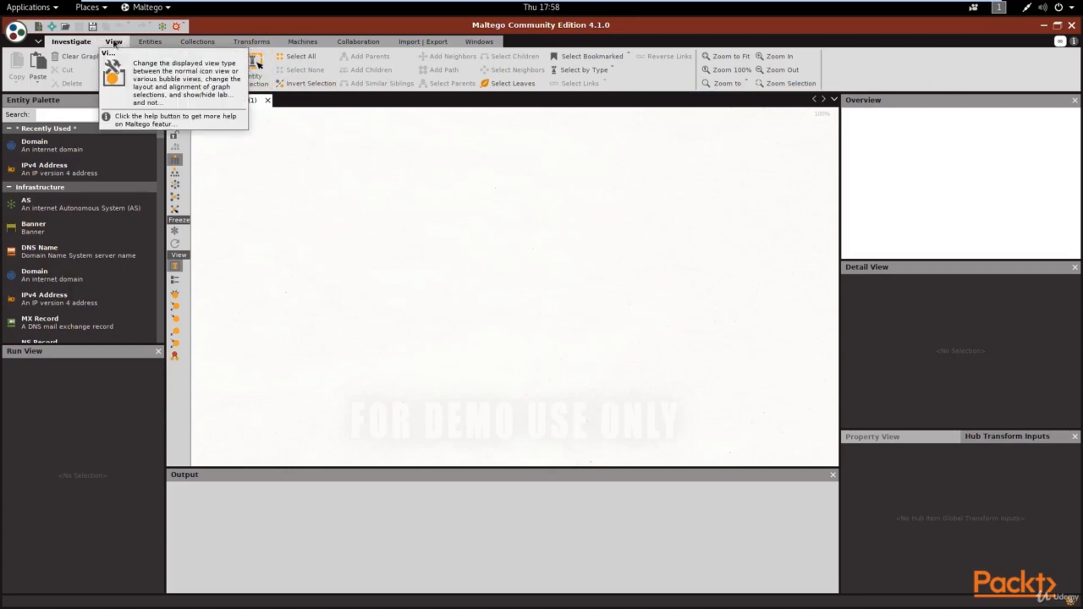
# Review the View, Entities, Collections, Transforms, Machines and Collaboration commands, and return to the Investigate commands
pyautogui.click(125, 47)
pyautogui.click(150, 47)
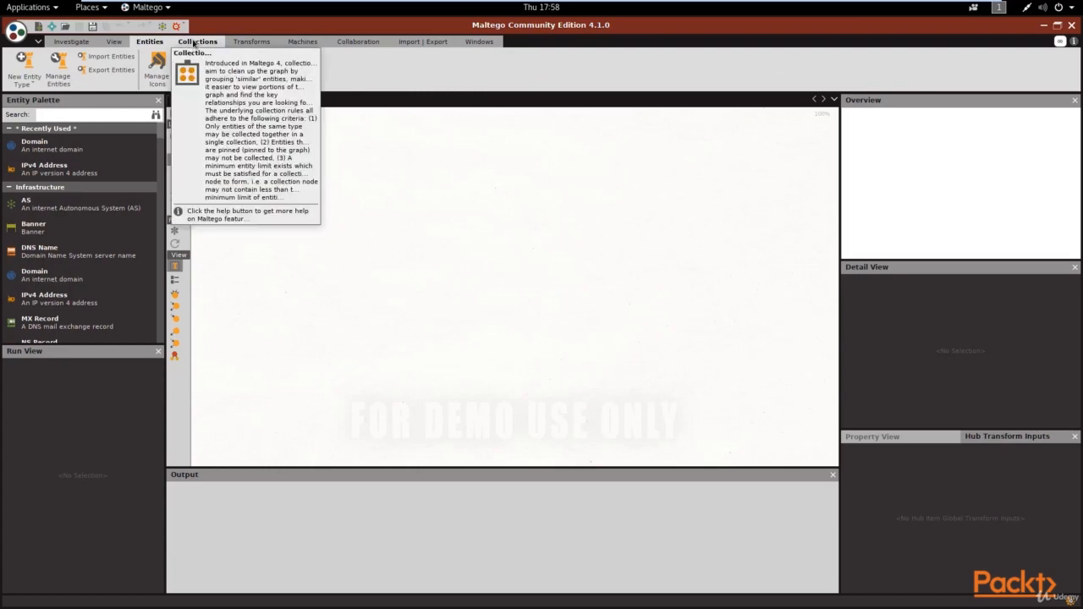
pyautogui.click(196, 43)
pyautogui.click(252, 42)
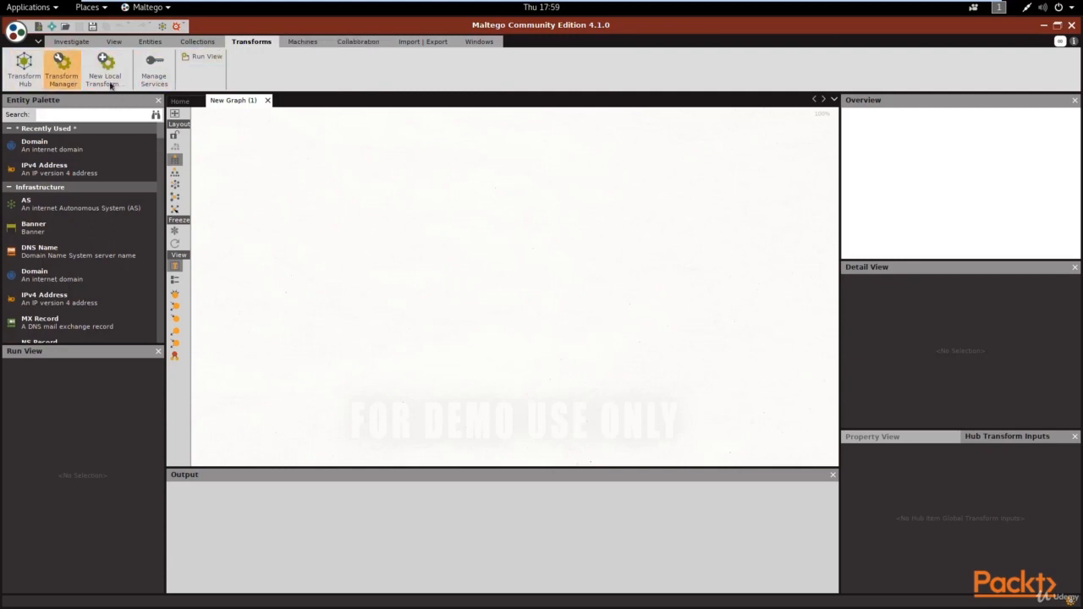
pyautogui.click(310, 45)
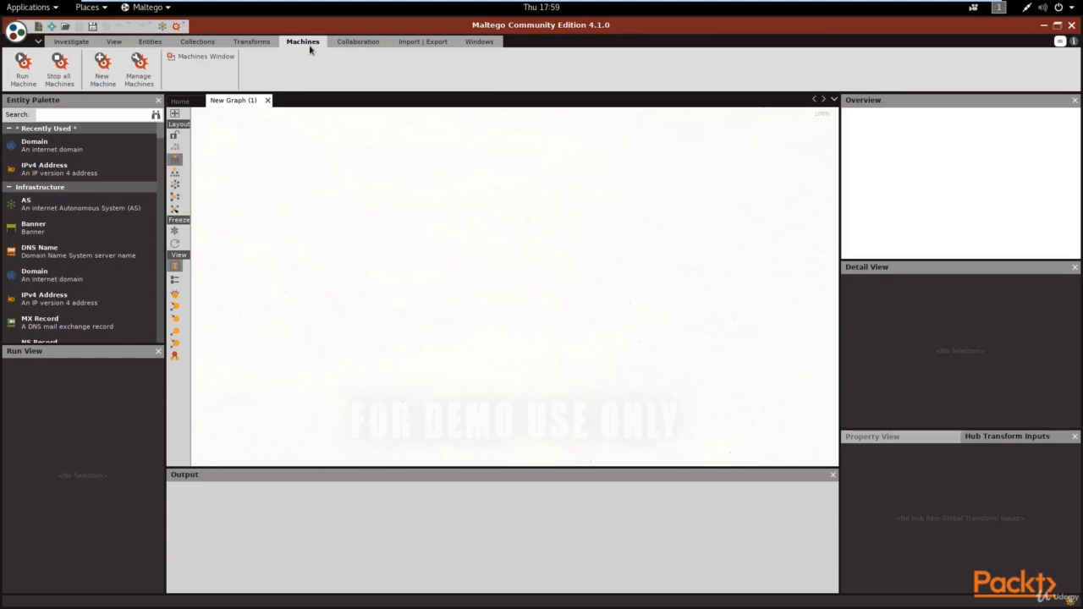
pyautogui.click(375, 42)
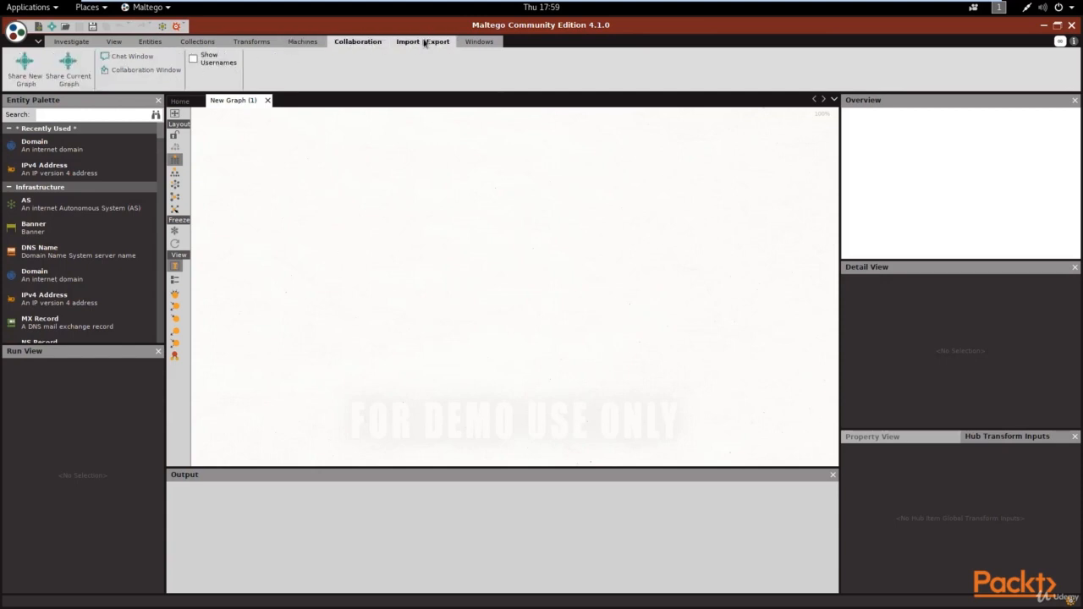
pyautogui.click(68, 42)
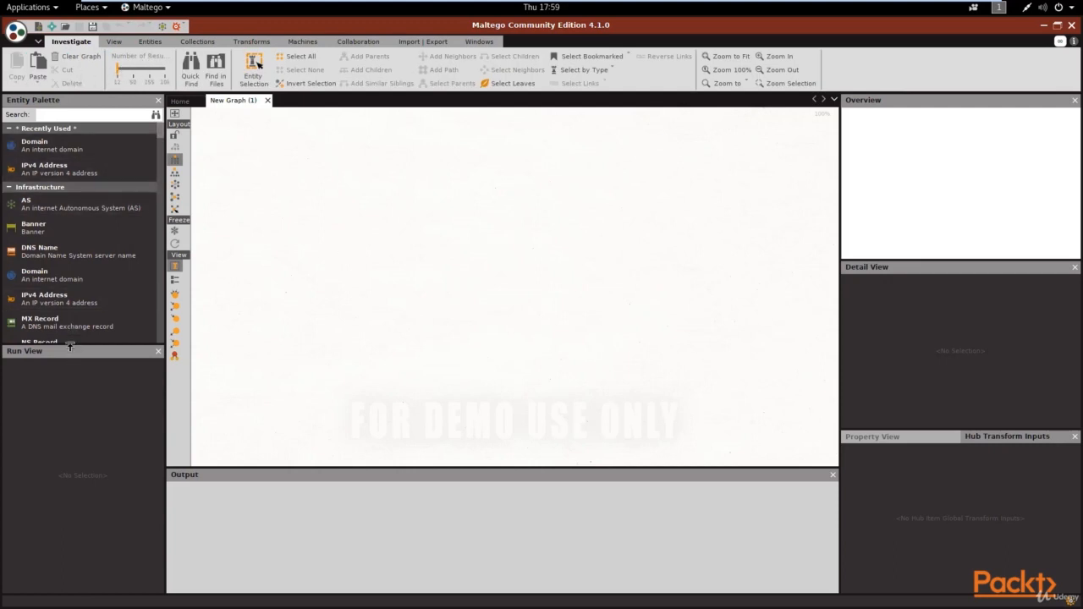
# Enlarge the Entity Palette and look through its entity categories from Infrastructure to Groups
pyautogui.moveTo(71, 349); pyautogui.dragTo(67, 411)
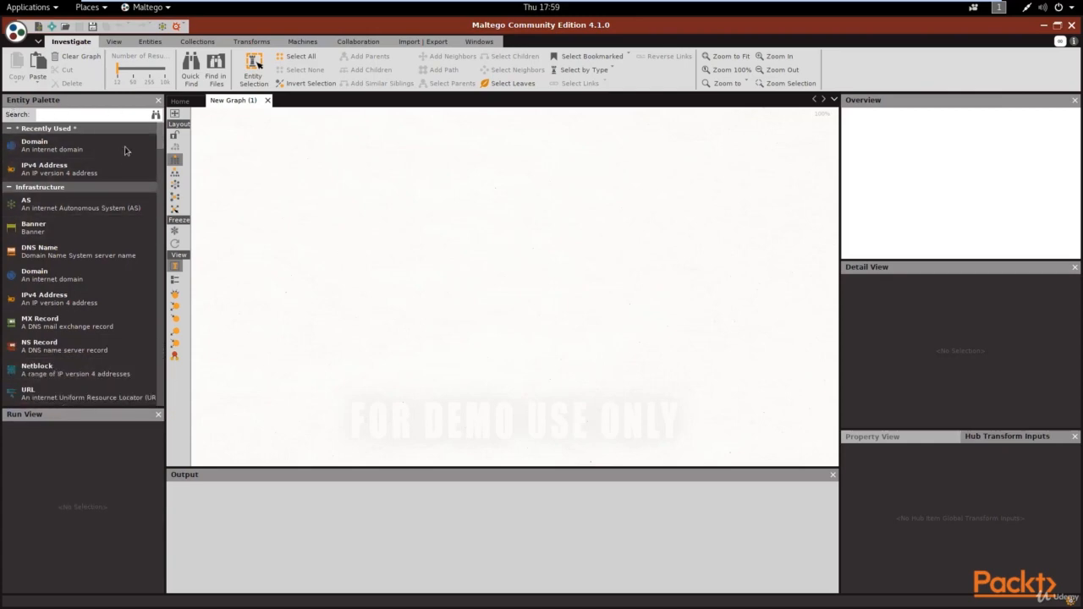
pyautogui.scroll(-8, 125, 157)
pyautogui.scroll(-10, 125, 159)
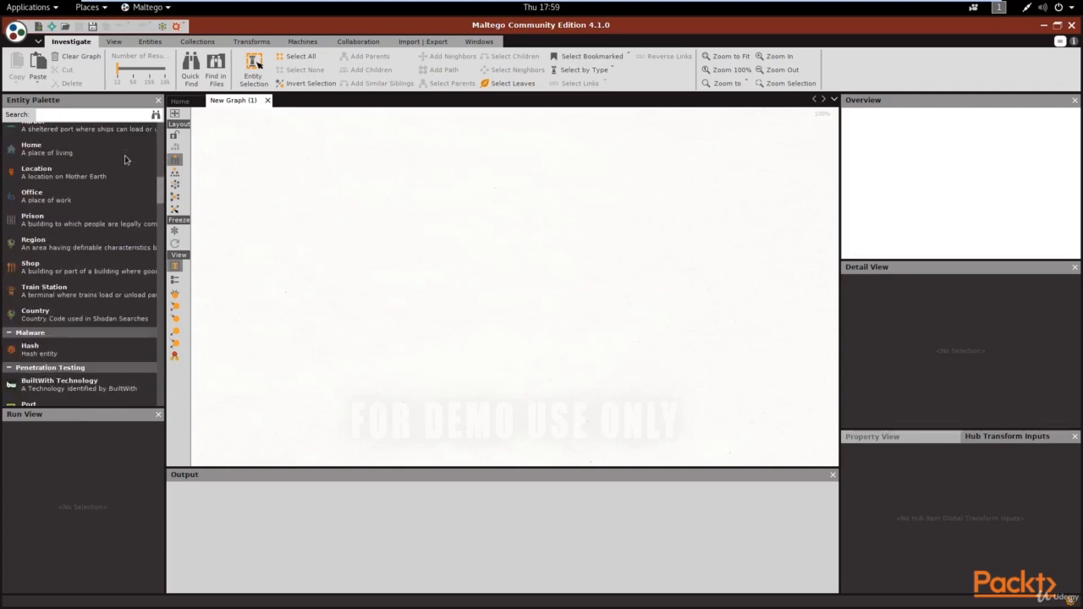
pyautogui.scroll(-1, 125, 159)
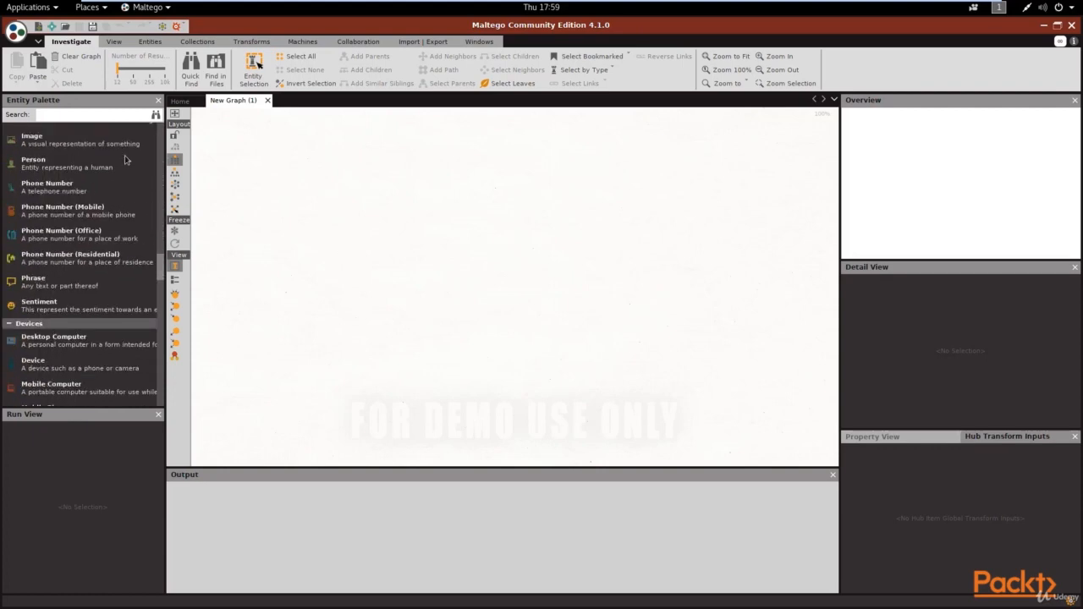
pyautogui.scroll(-4, 125, 159)
pyautogui.scroll(-12, 125, 159)
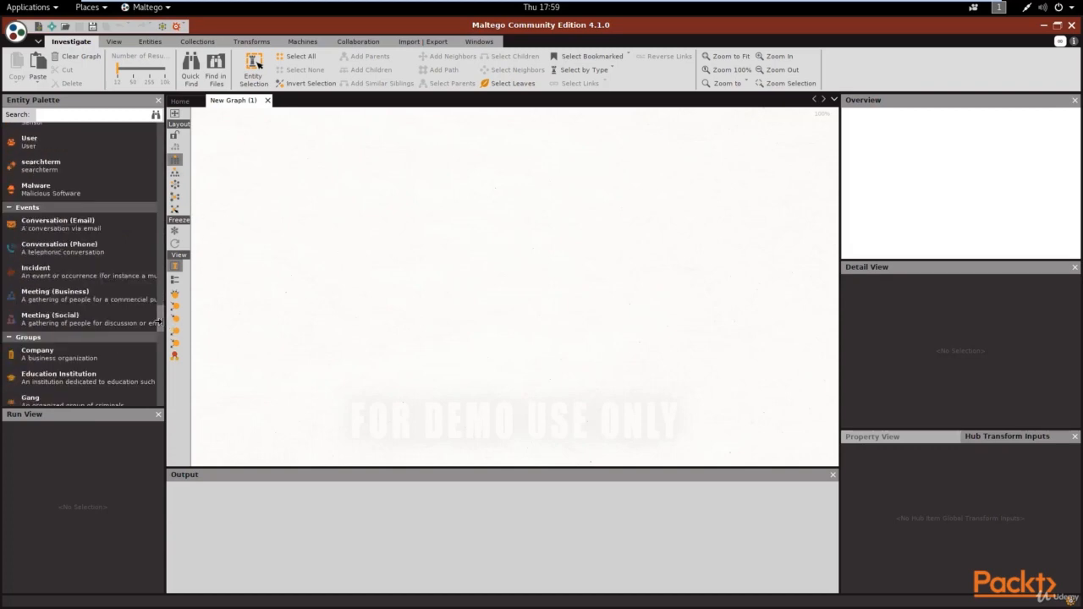
pyautogui.moveTo(160, 321); pyautogui.dragTo(163, 129)
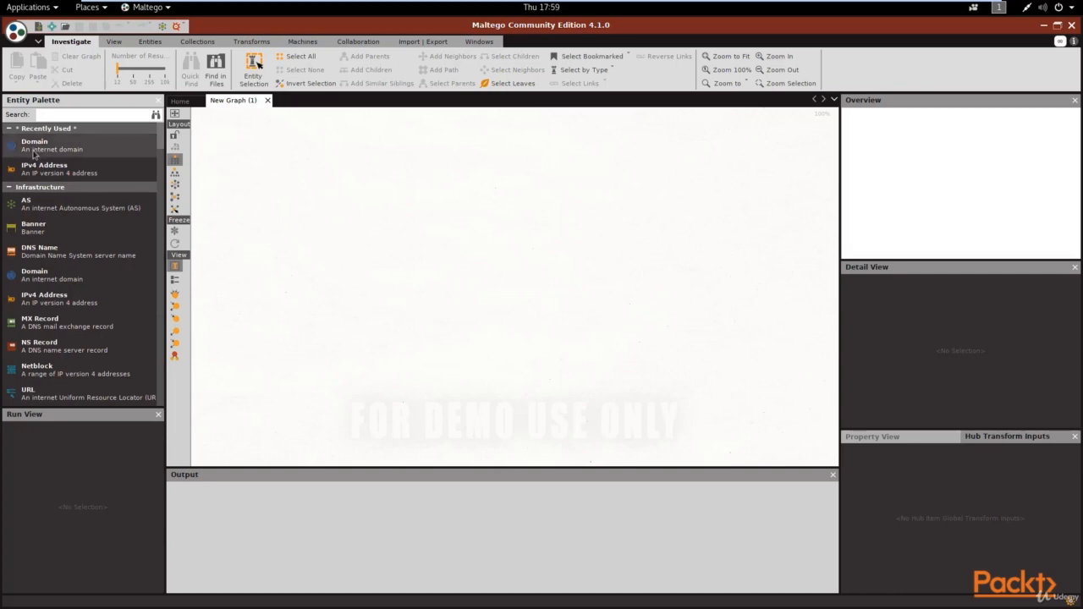
# Add a Domain entity to the upper middle of the new graph at a readable size
pyautogui.moveTo(73, 155); pyautogui.dragTo(450, 212)
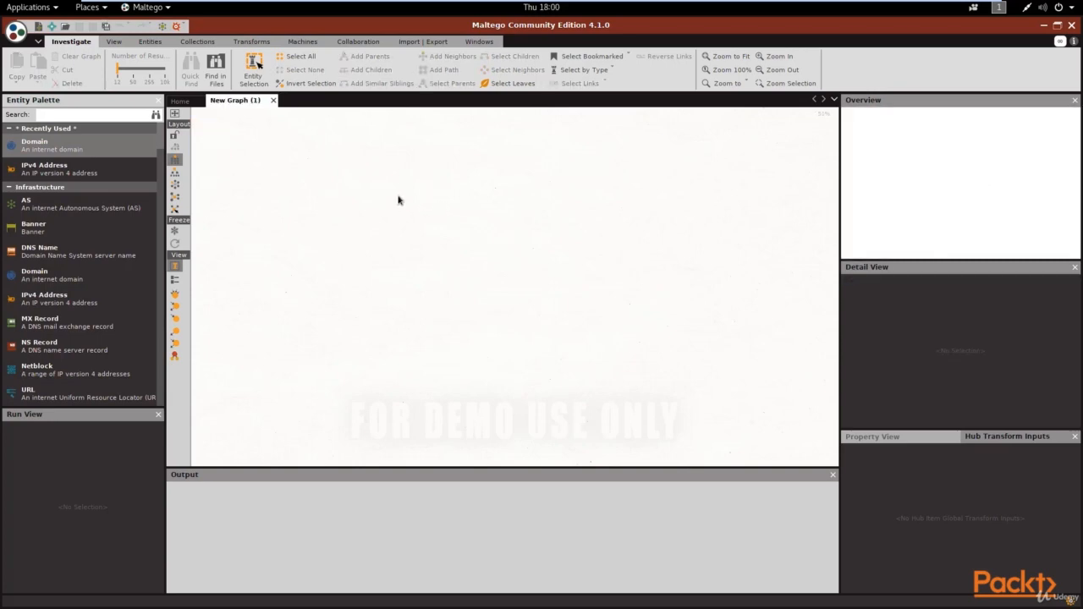
pyautogui.moveTo(93, 154); pyautogui.dragTo(430, 211)
pyautogui.scroll(3, 435, 217)
pyautogui.scroll(-5, 435, 218)
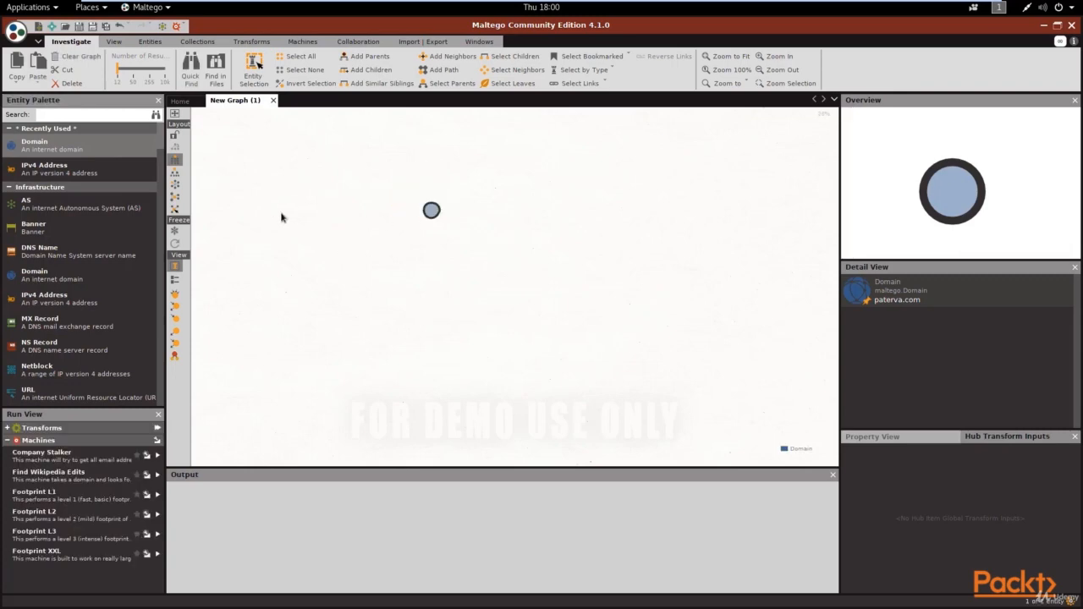
pyautogui.scroll(-5, 266, 212)
pyautogui.scroll(5, 293, 212)
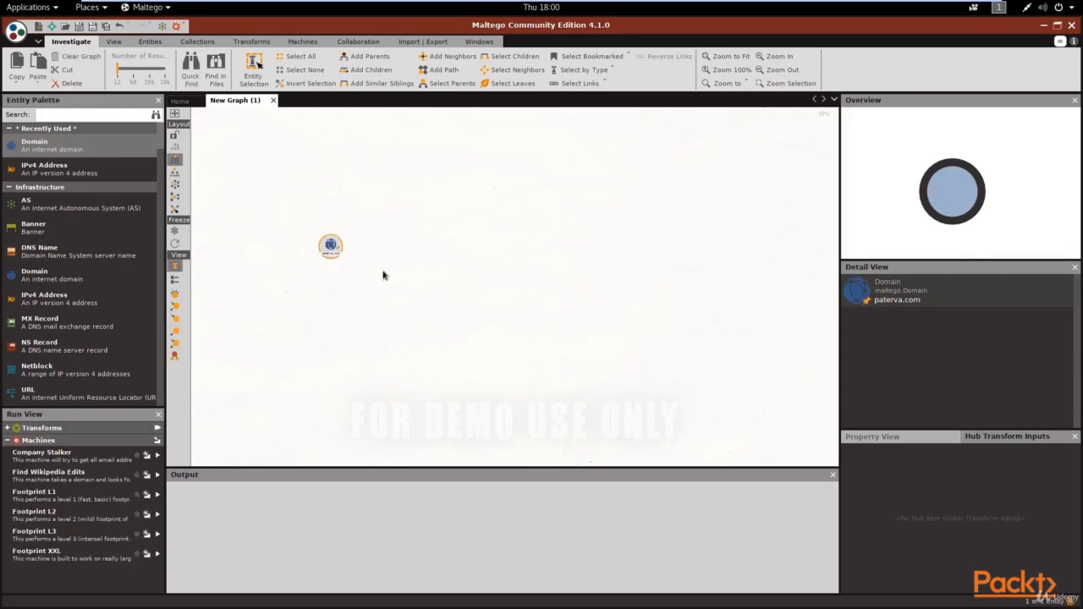
pyautogui.scroll(3, 311, 294)
pyautogui.moveTo(355, 227); pyautogui.dragTo(474, 245)
pyautogui.scroll(-3, 479, 244)
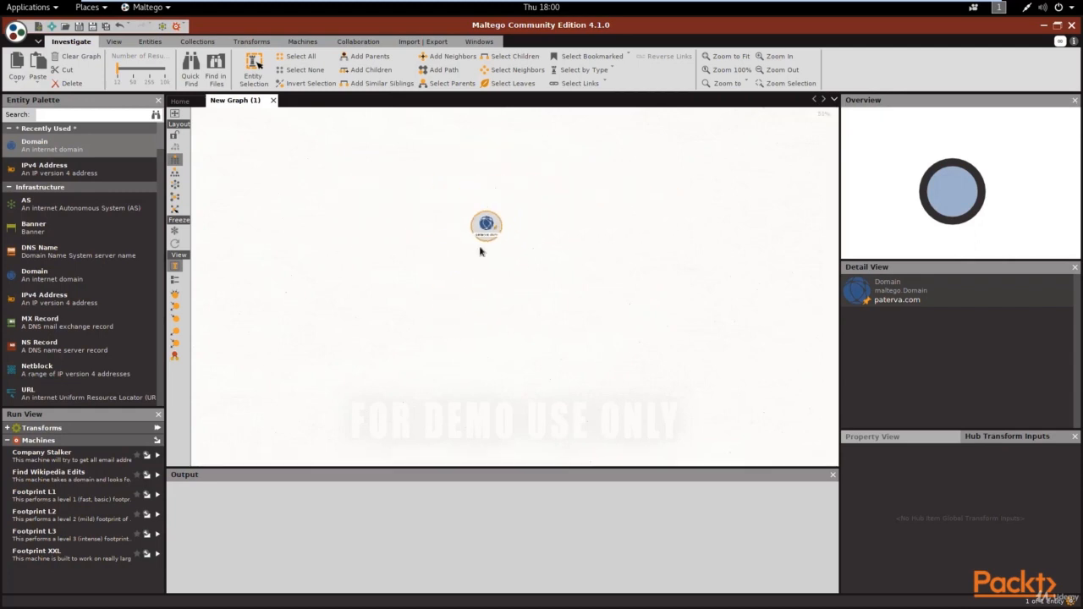
pyautogui.scroll(2, 493, 261)
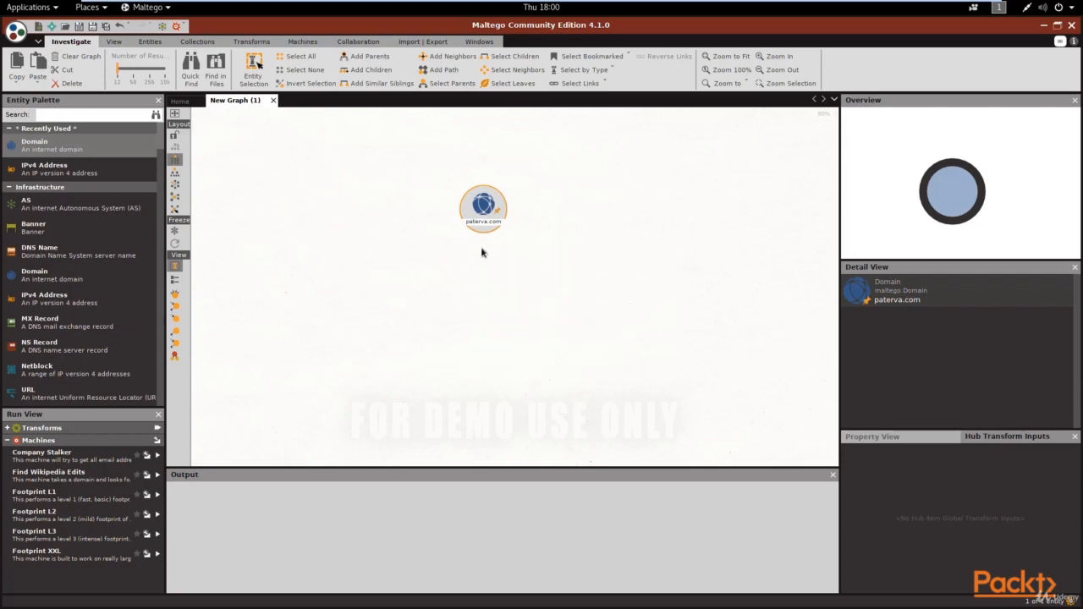
pyautogui.scroll(2, 482, 252)
pyautogui.scroll(-1, 484, 251)
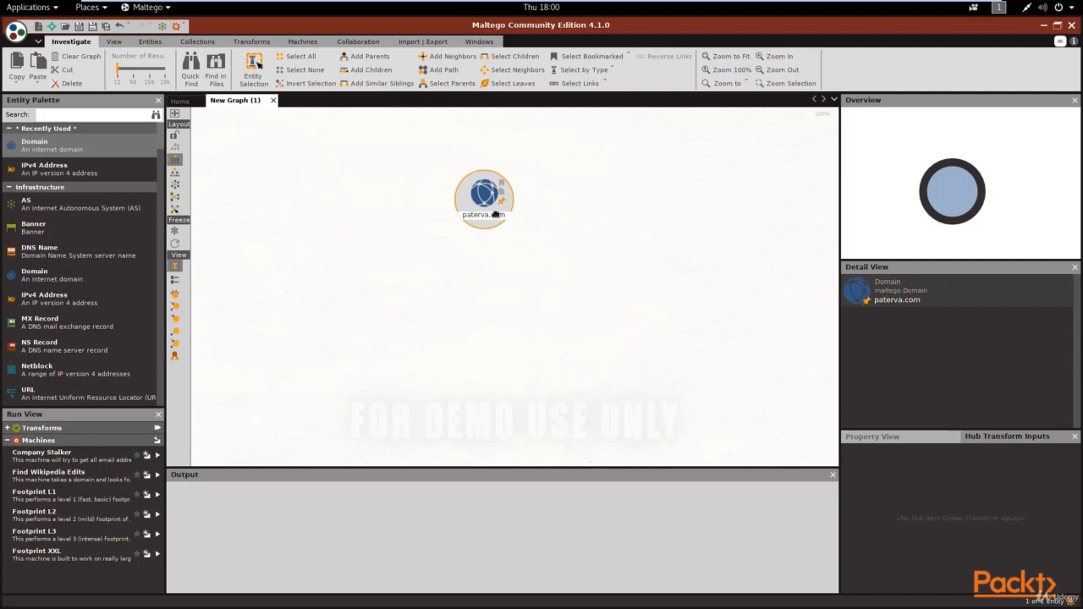
# Rename the Domain entity on the graph to hsploit.com
pyautogui.doubleClick(484, 215)
pyautogui.doubleClick(485, 216)
pyautogui.click(492, 215)
pyautogui.press('Return')
pyautogui.press('BackSpace')
pyautogui.write('hsploit.com')
pyautogui.press('Return')
# Examine the hsploit.com entity's available transforms, its details with the notes area, and its Detail View entry
pyautogui.rightClick(479, 195)
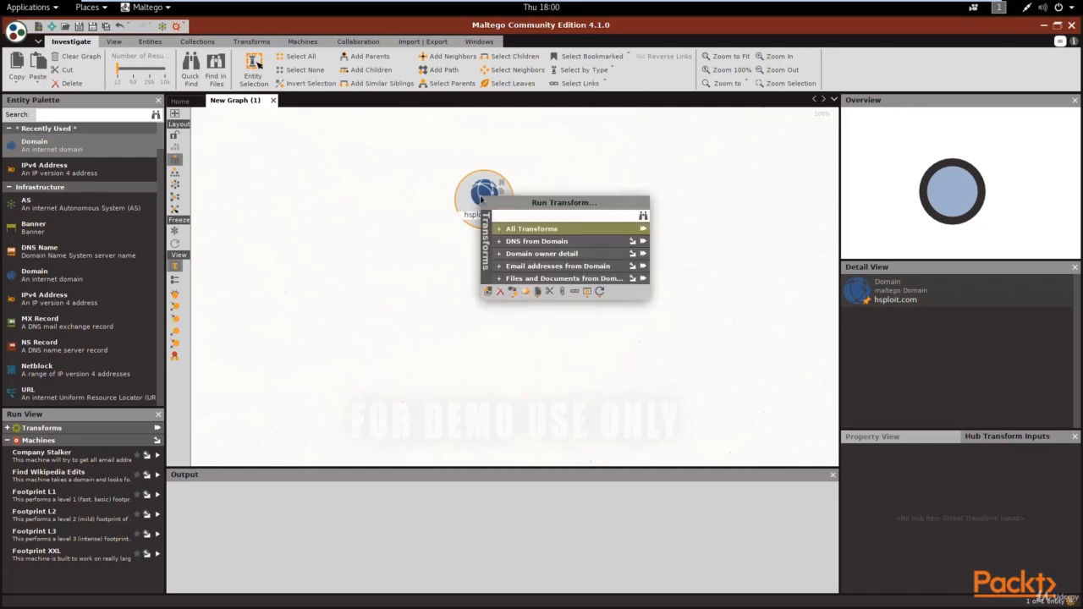
pyautogui.doubleClick(482, 195)
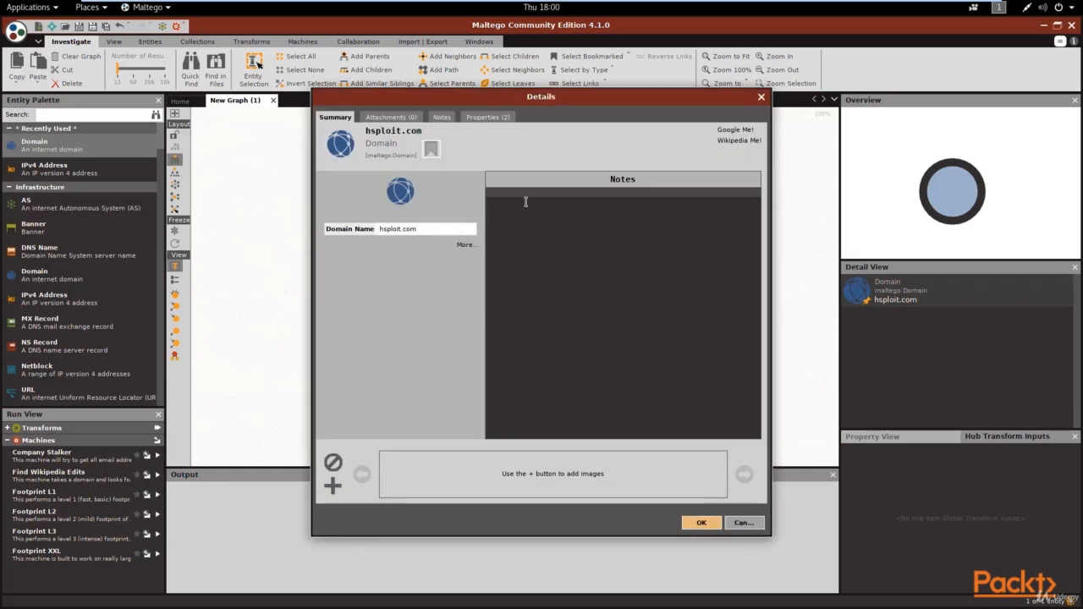
pyautogui.click(572, 196)
pyautogui.moveTo(590, 98); pyautogui.dragTo(544, 90)
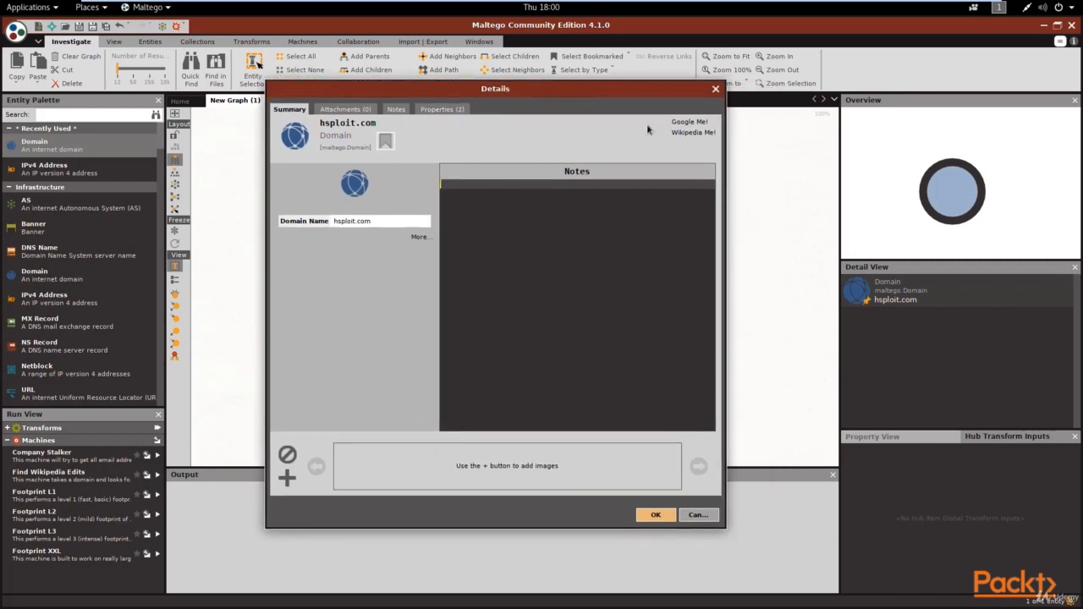
pyautogui.click(716, 90)
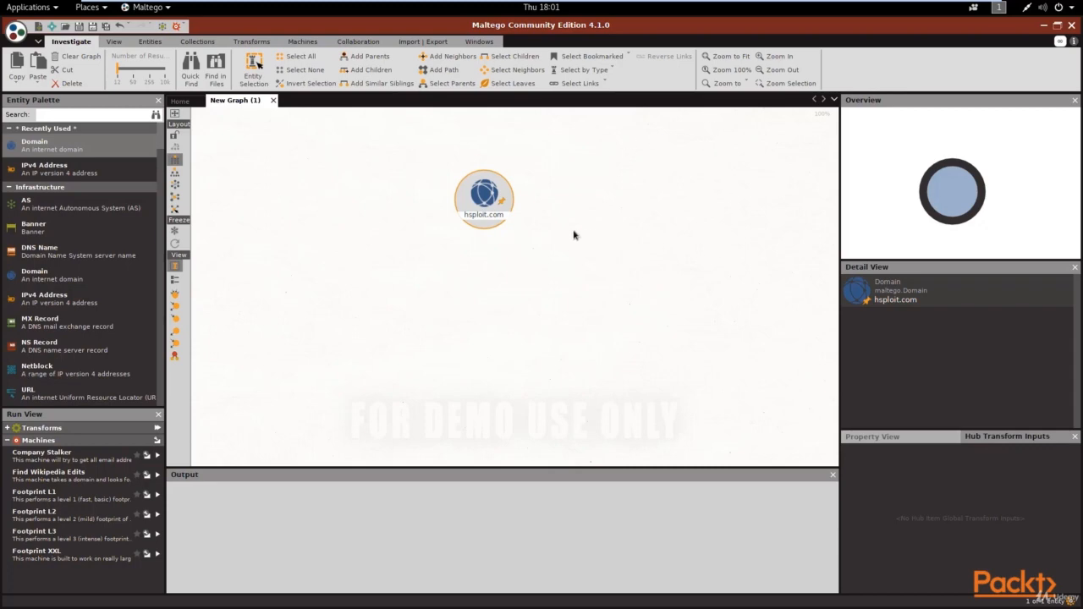
pyautogui.moveTo(487, 191)
pyautogui.click(926, 290)
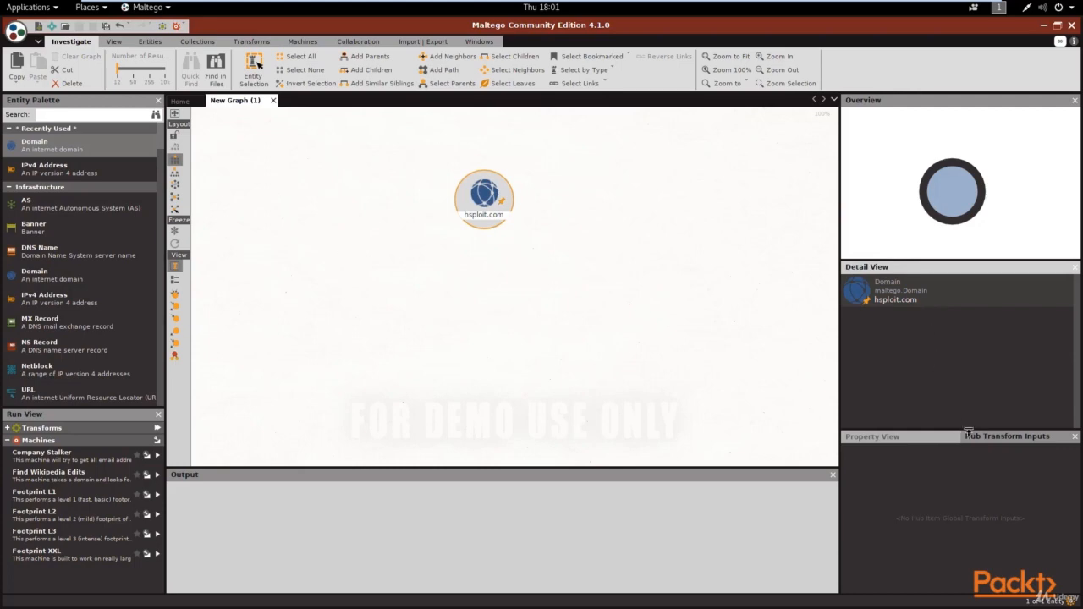
# Show the properties of the hsploit.com entity, including its Domain Name and WHOIS Info fields
pyautogui.click(922, 443)
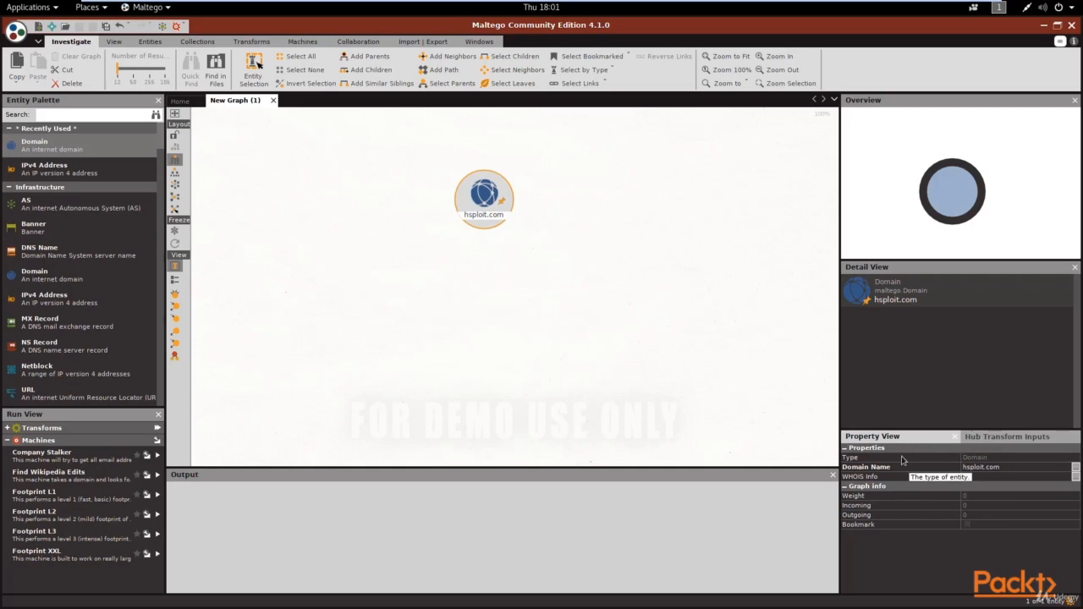
pyautogui.click(956, 471)
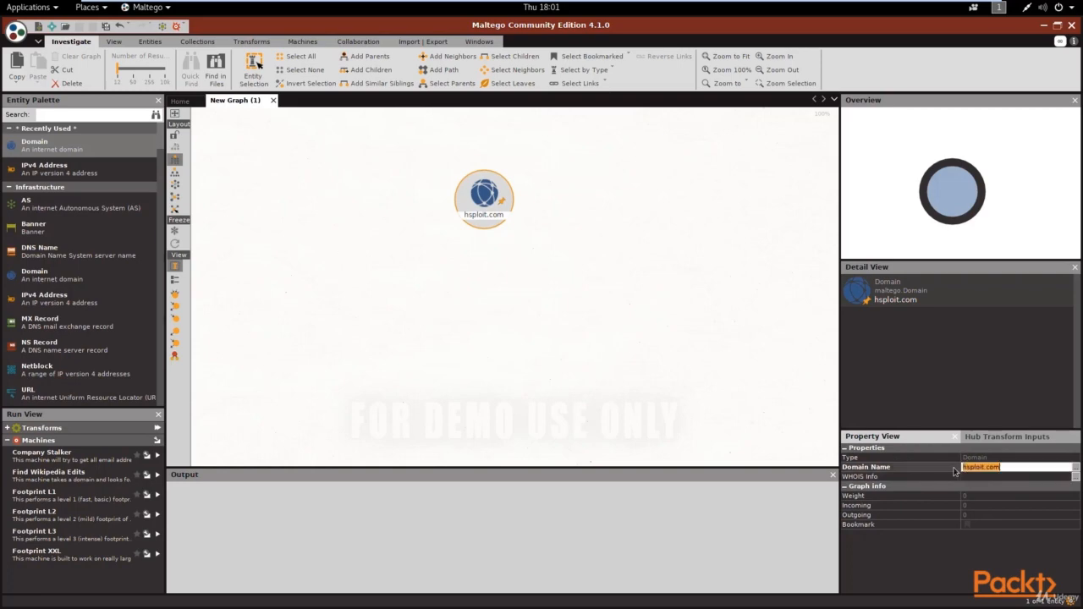
pyautogui.press('Return')
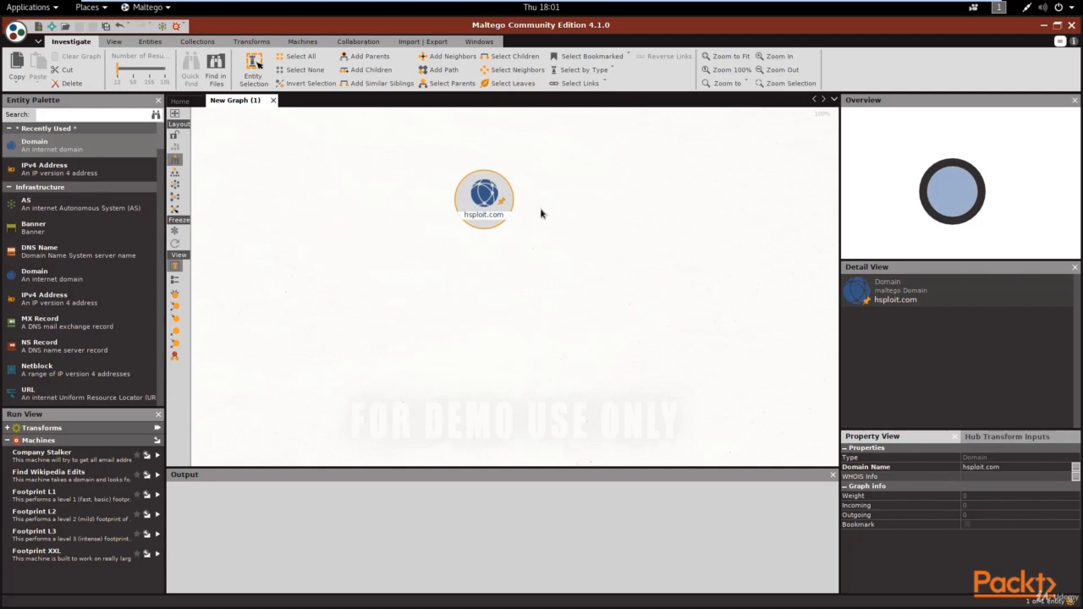
# Look through the full list of individual transforms available for the hsploit.com domain, from DNS names to websites
pyautogui.click(487, 196)
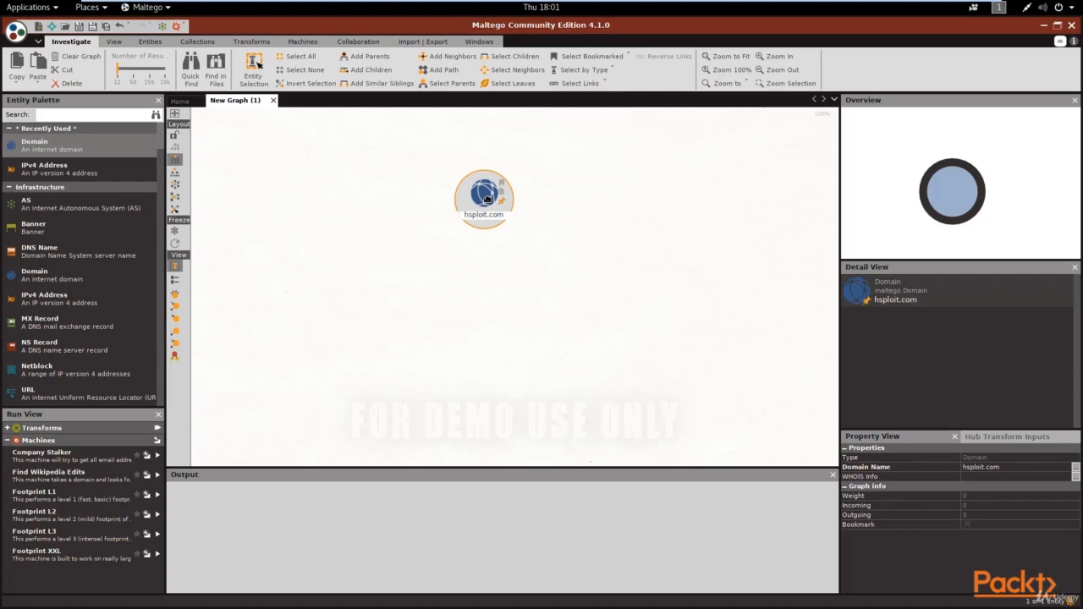
pyautogui.rightClick(487, 197)
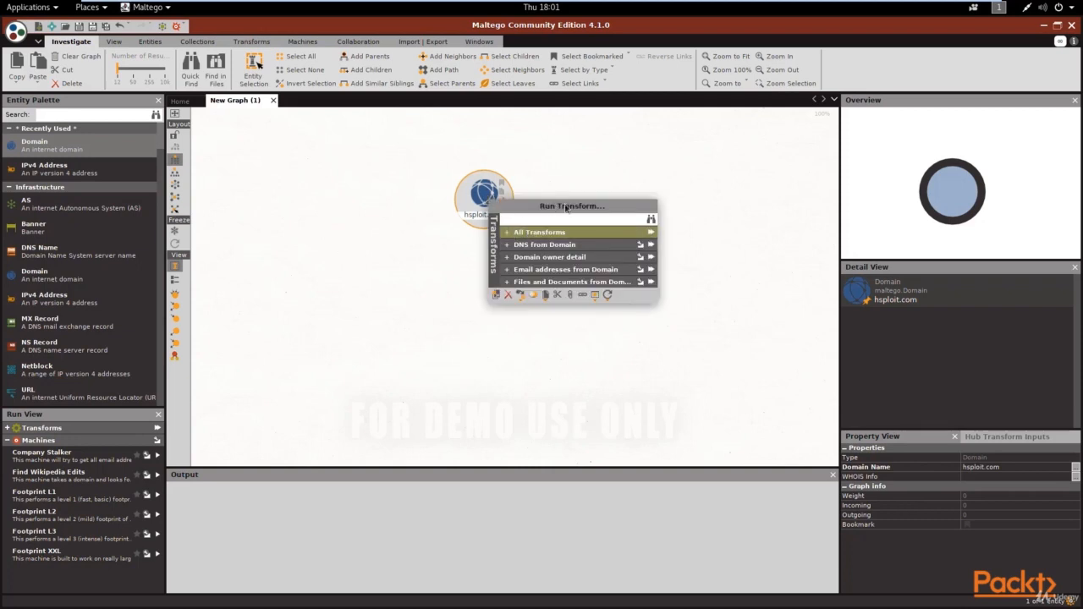
pyautogui.click(507, 238)
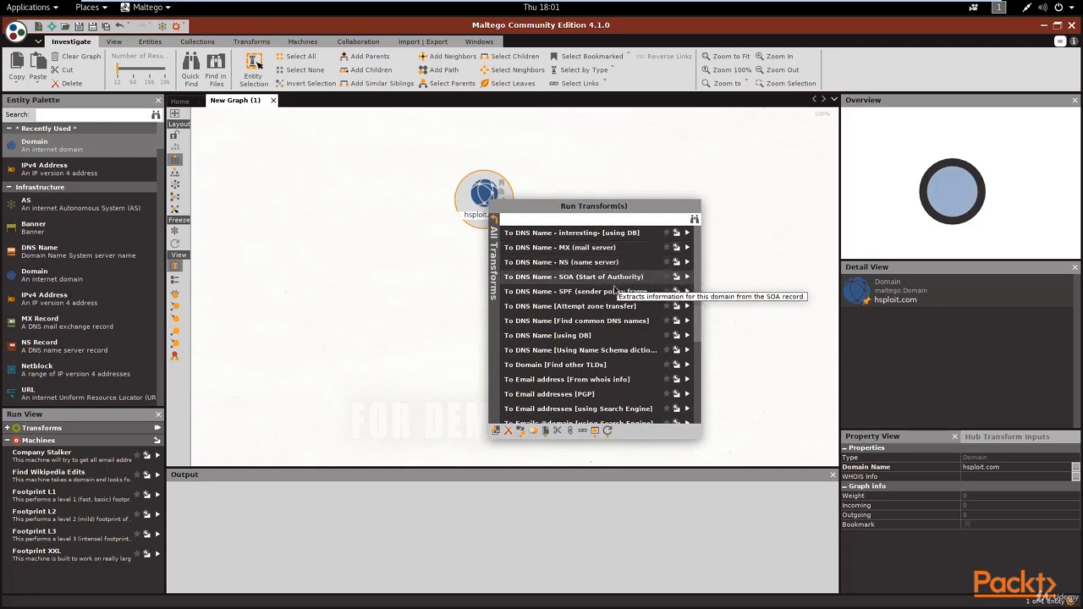
pyautogui.scroll(-2, 603, 341)
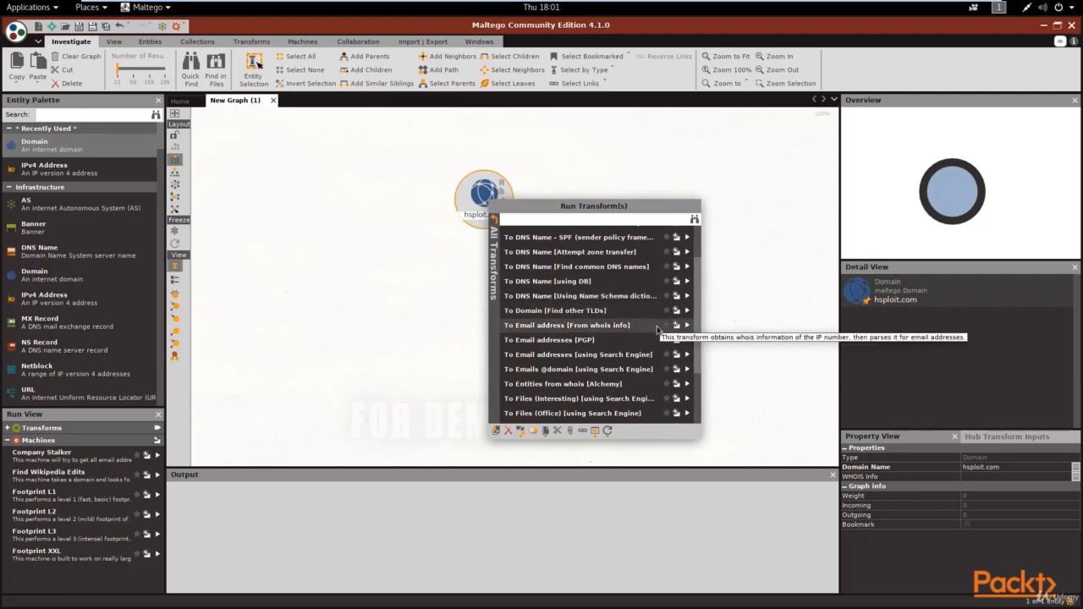
pyautogui.scroll(-1, 660, 339)
pyautogui.scroll(-2, 637, 342)
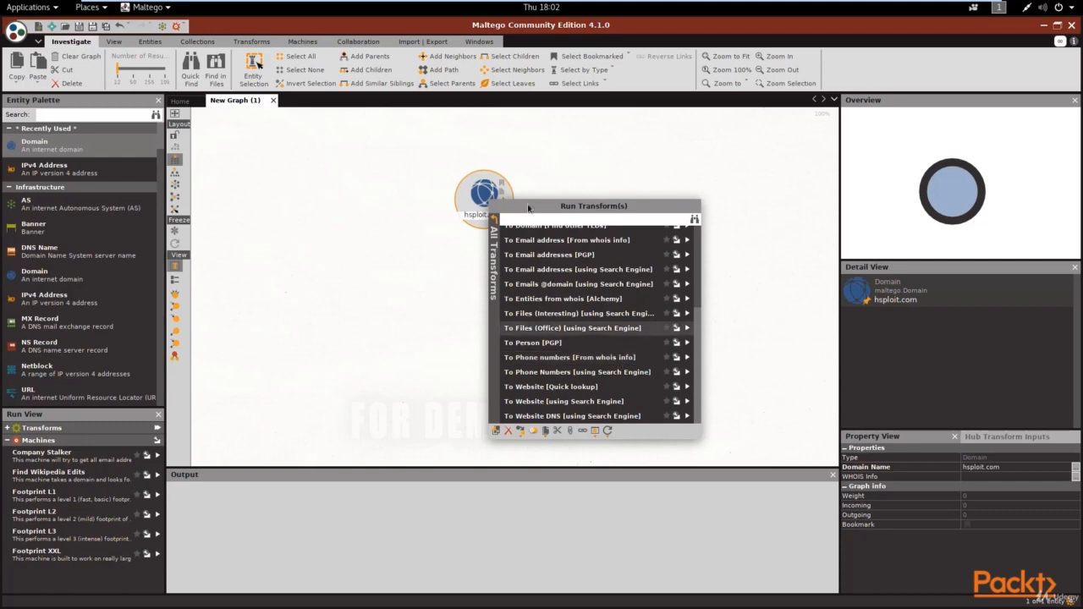
# Run all transforms on the hsploit.com domain and make the transform output area slightly taller
pyautogui.click(495, 221)
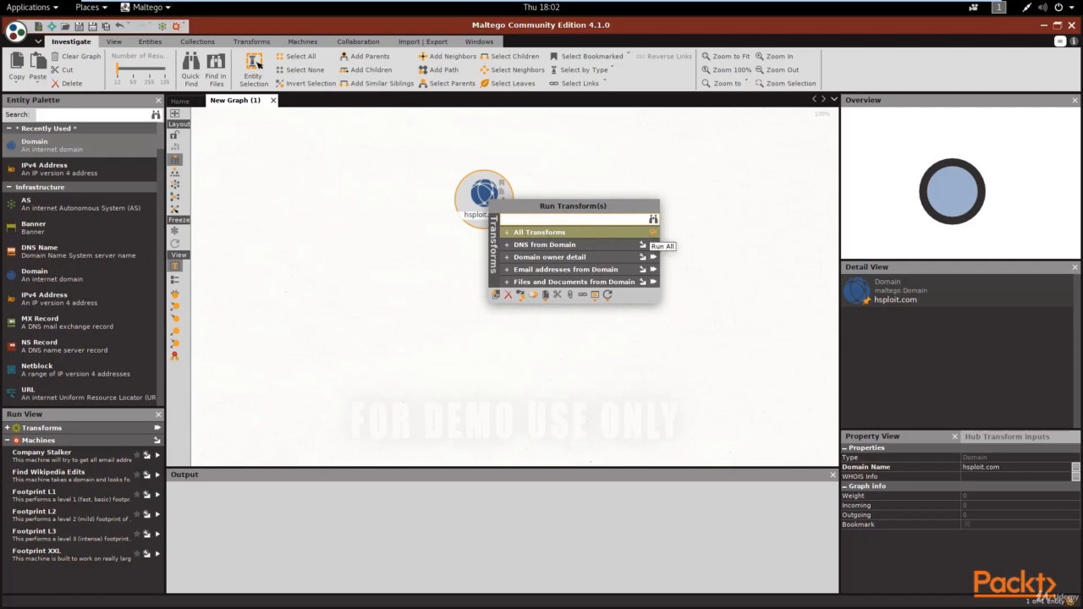
pyautogui.click(653, 236)
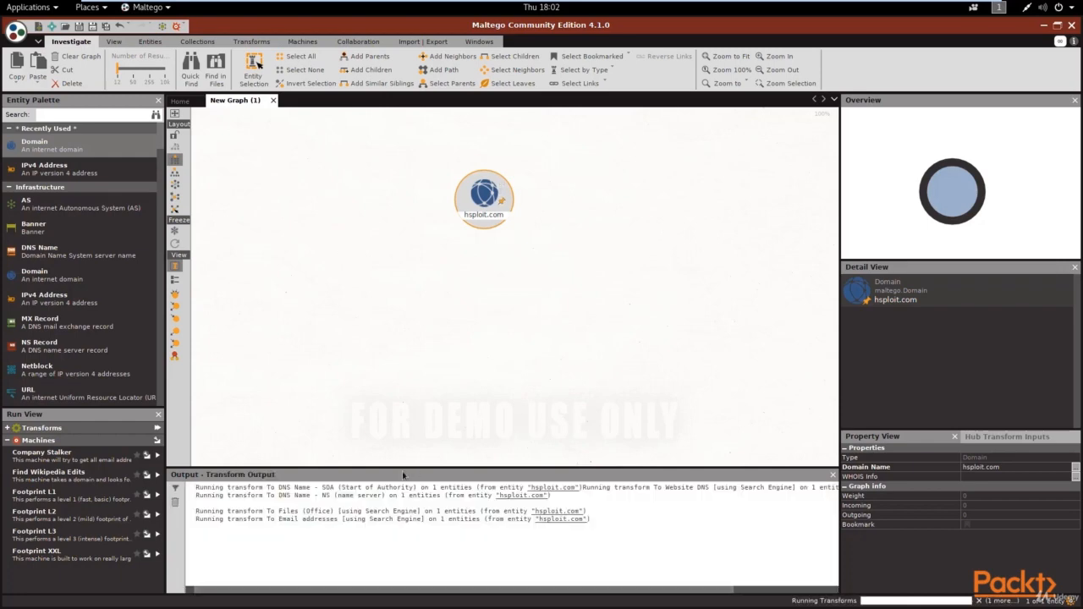
pyautogui.moveTo(401, 465); pyautogui.dragTo(401, 455)
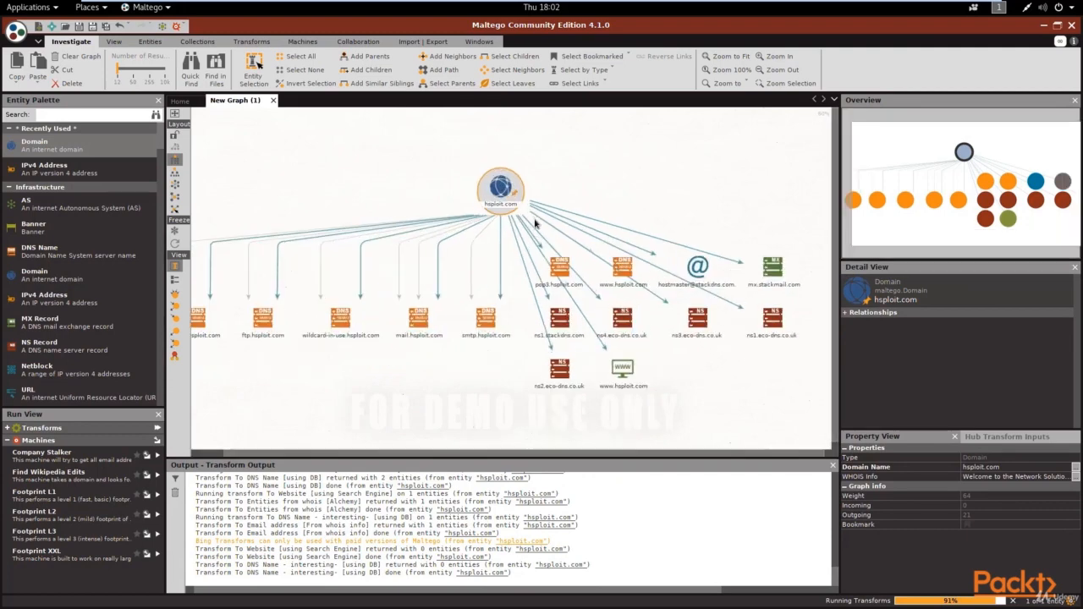
pyautogui.scroll(1, 535, 224)
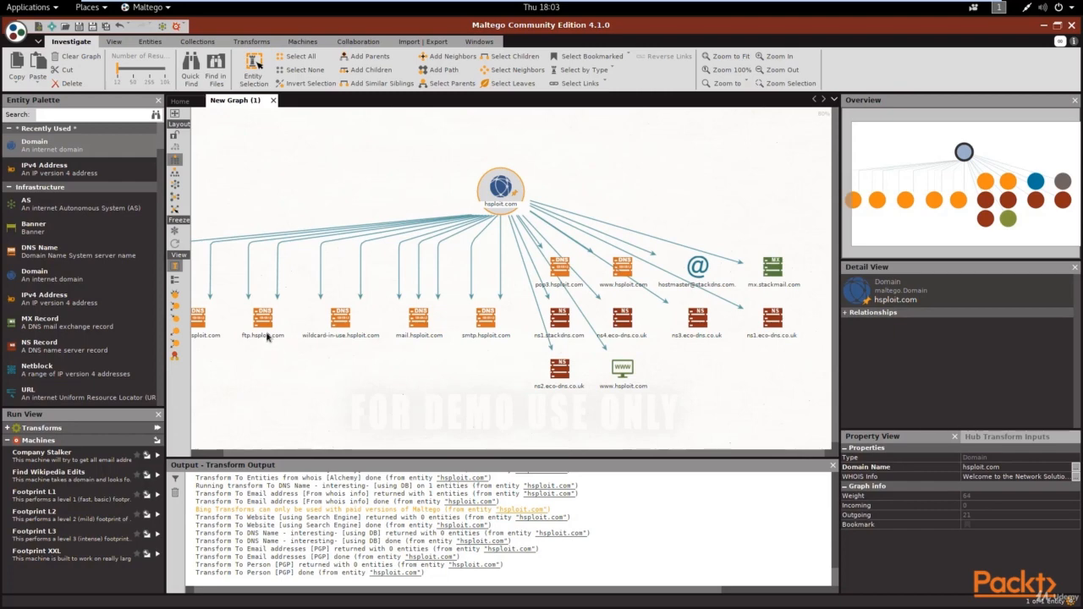
pyautogui.click(361, 357)
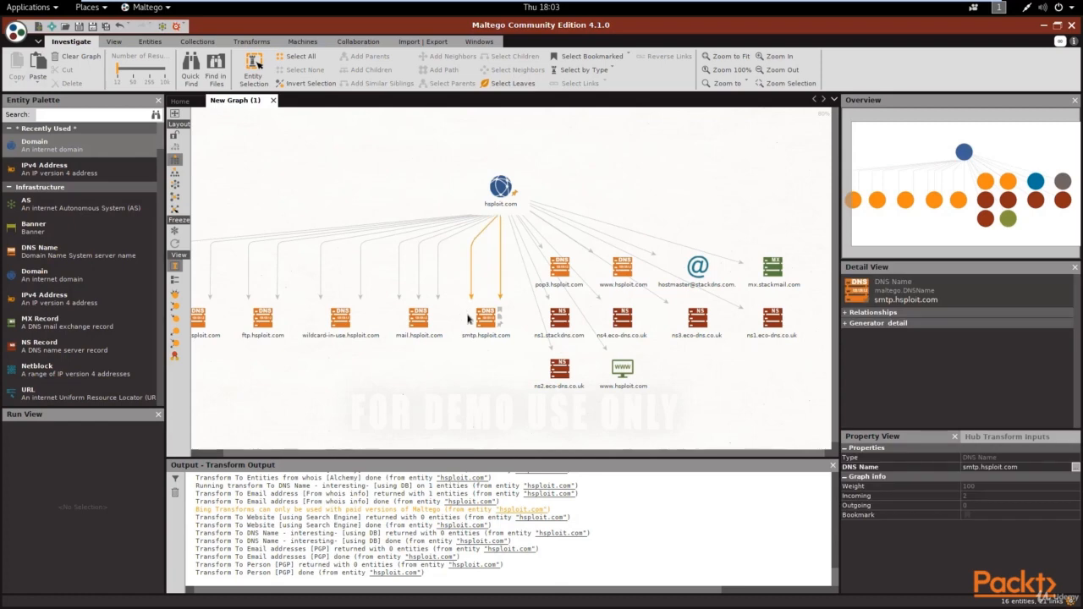
pyautogui.scroll(-2, 470, 320)
pyautogui.scroll(2, 468, 320)
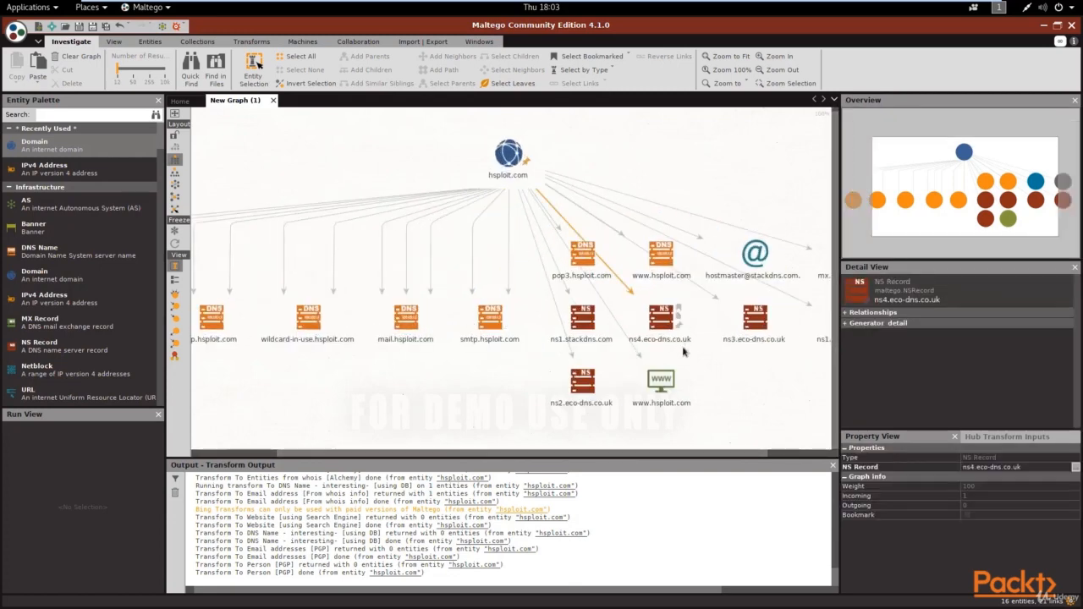
pyautogui.click(663, 383)
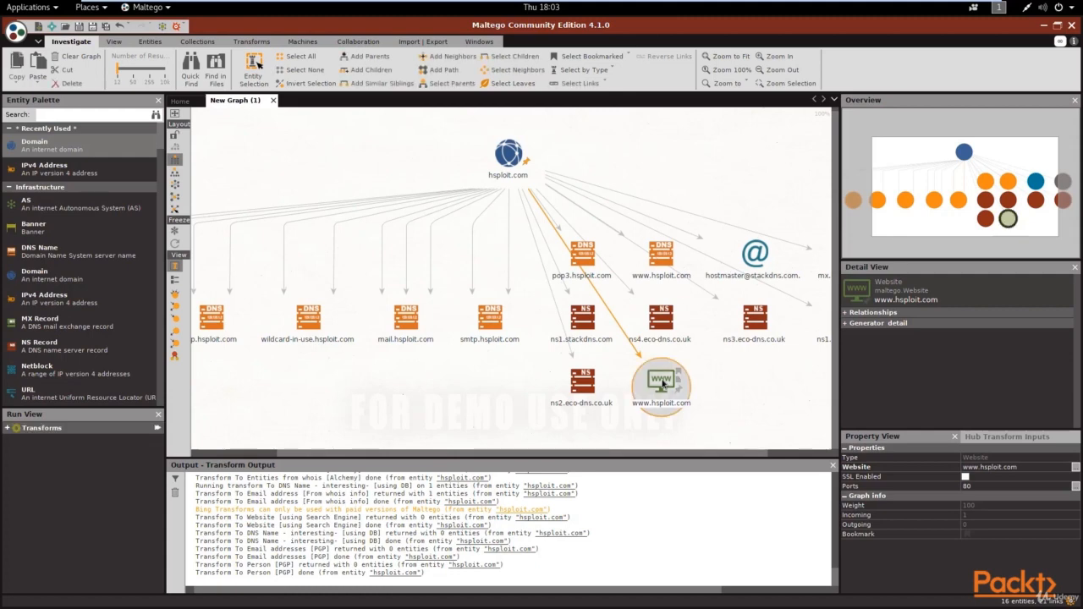
pyautogui.rightClick(663, 384)
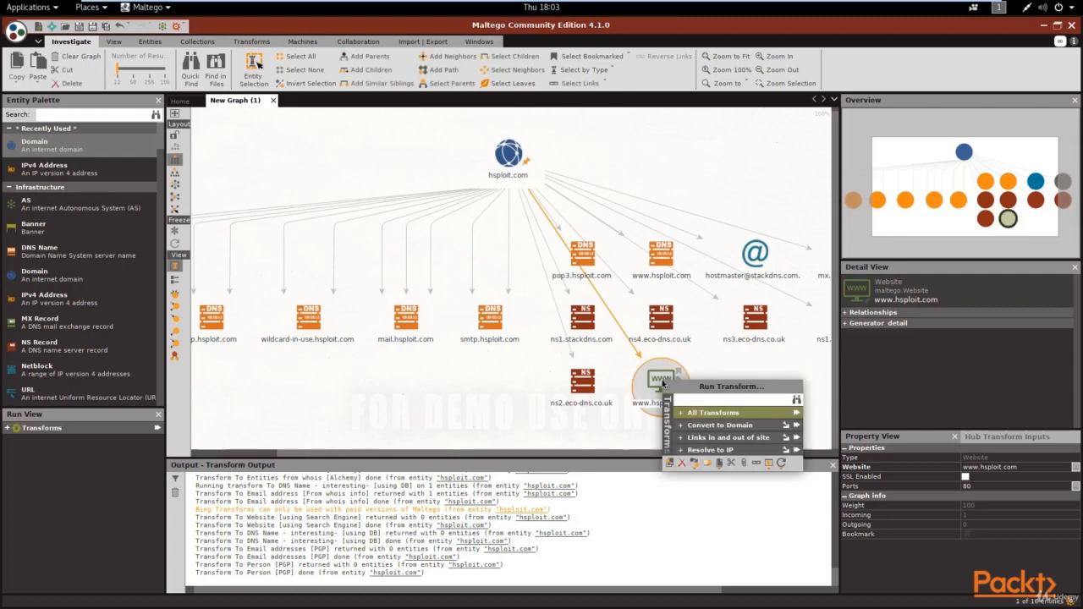
pyautogui.click(501, 155)
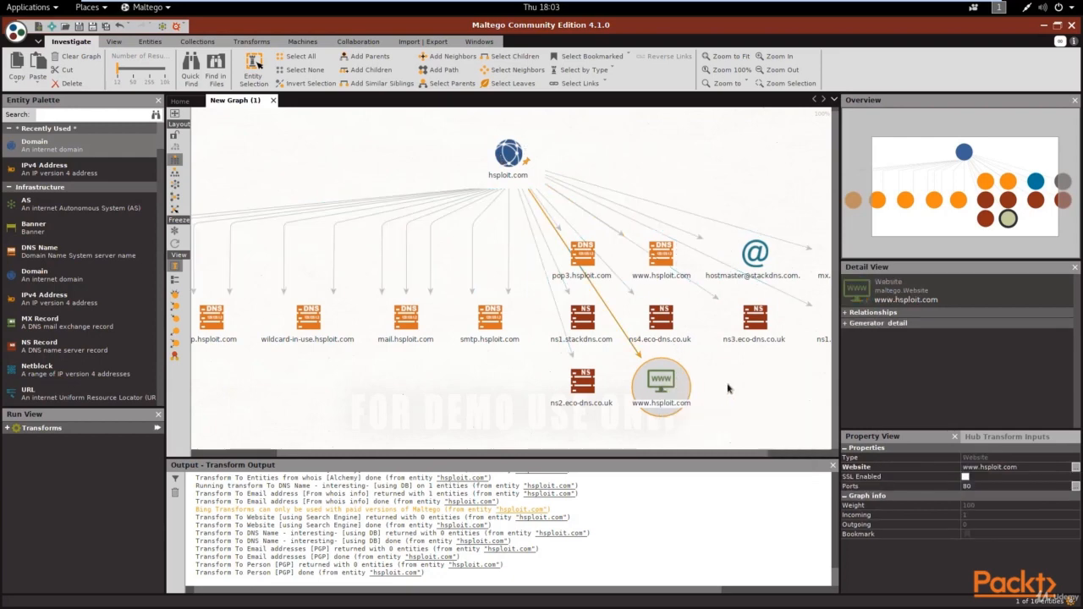
# Run the Resolve to IP transforms on the mx.stackmail.com MX record
pyautogui.moveTo(720, 455); pyautogui.dragTo(782, 443)
pyautogui.click(773, 262)
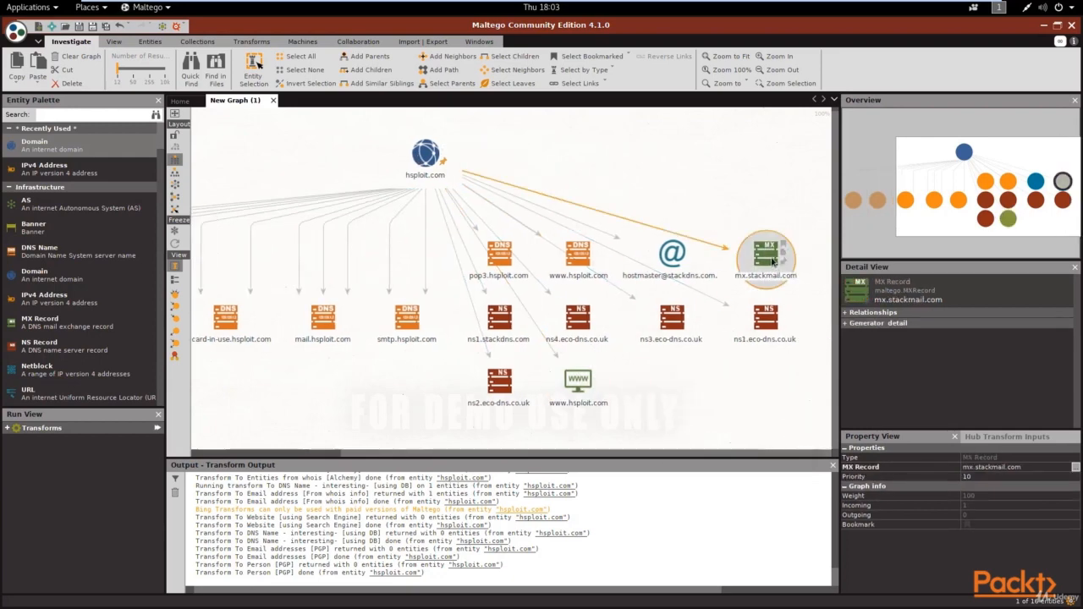
pyautogui.rightClick(772, 262)
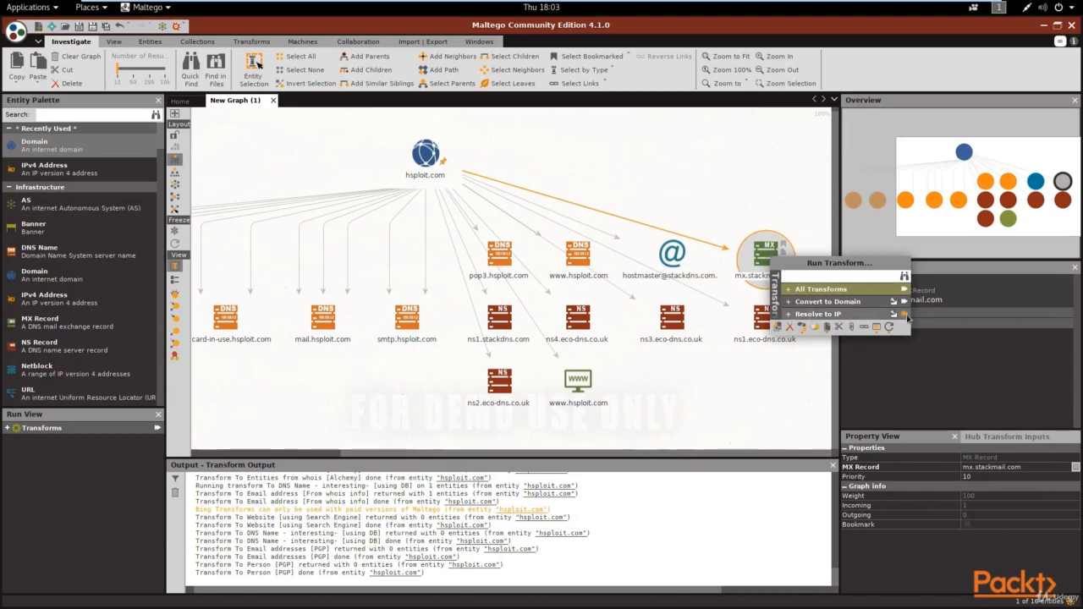
pyautogui.click(904, 315)
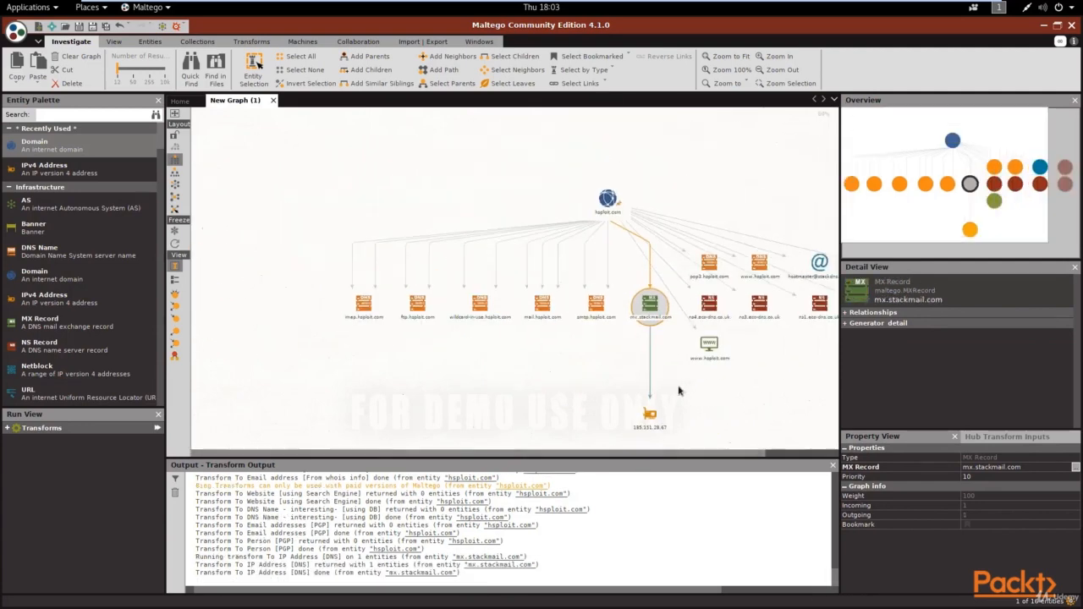
pyautogui.scroll(2, 663, 438)
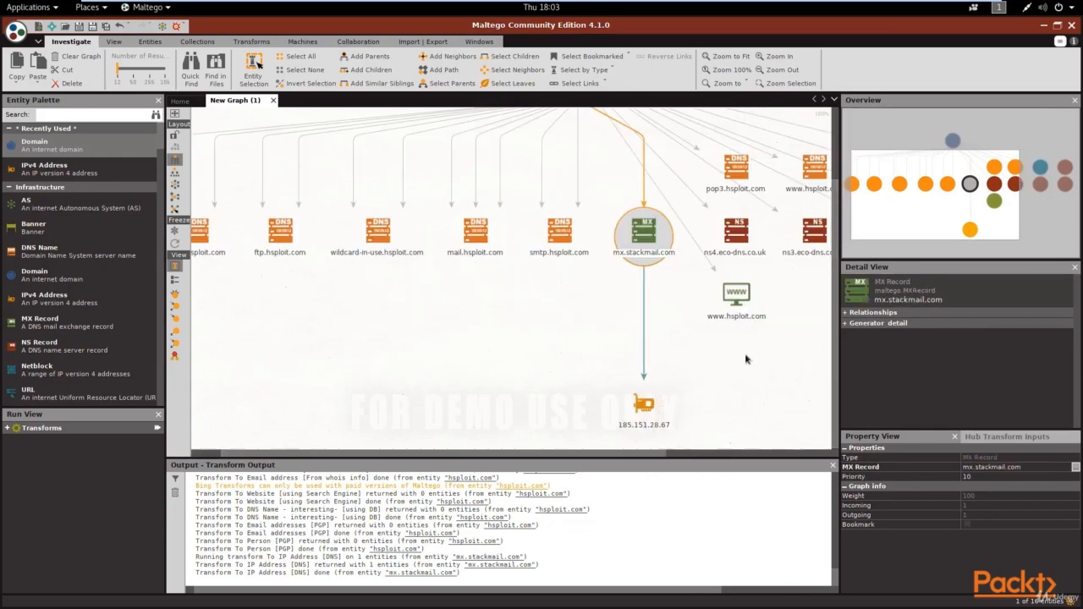
# Examine the whole hsploit.com graph, including the mail server's IP address, the DNS, e-mail and website entities, and their links
pyautogui.scroll(-3, 734, 363)
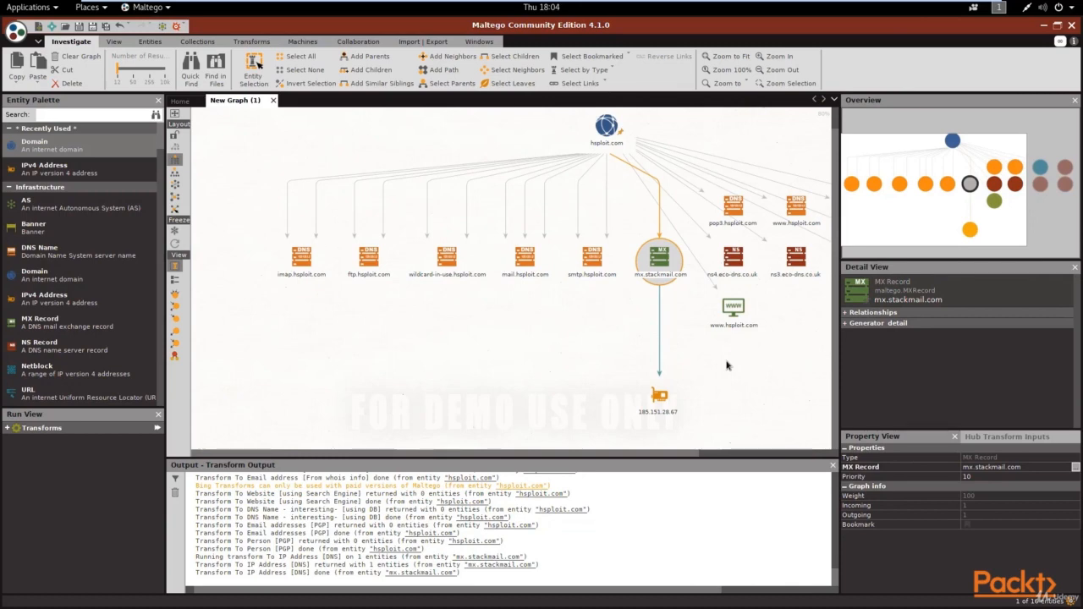
pyautogui.scroll(-2, 596, 312)
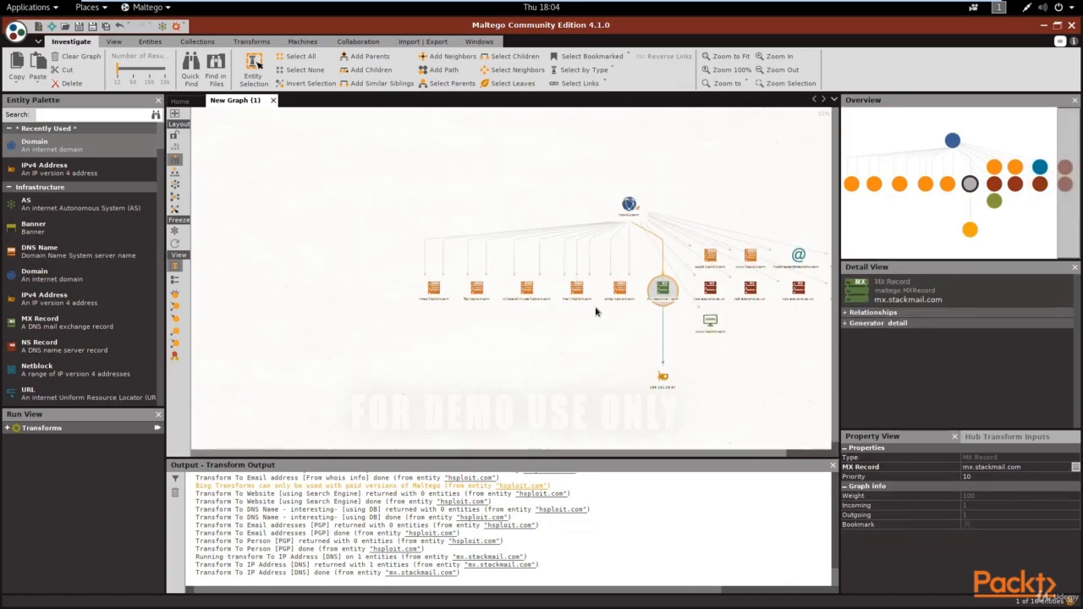
pyautogui.click(662, 330)
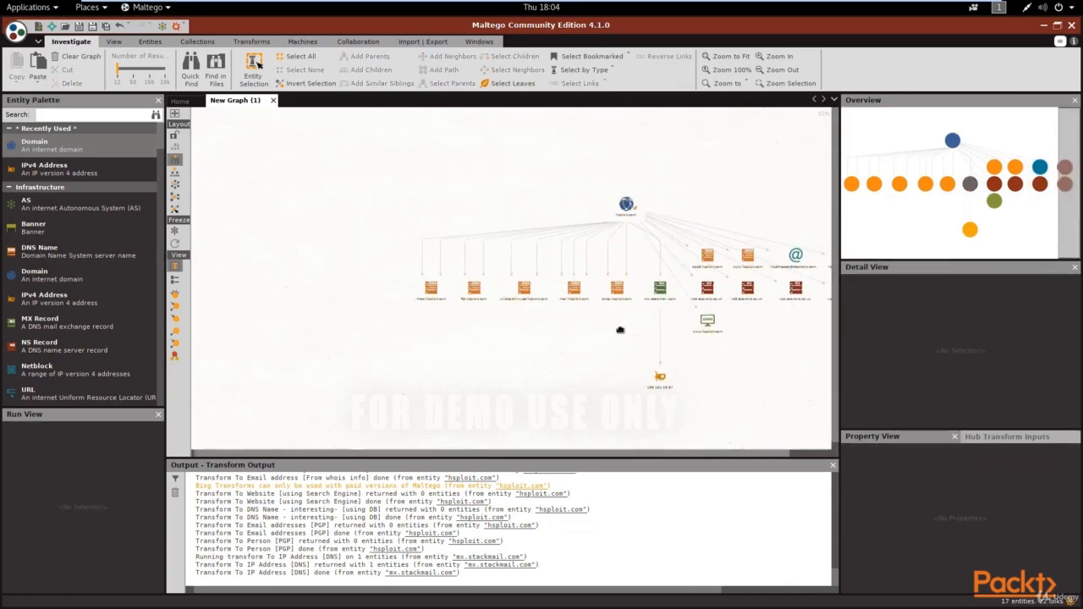
pyautogui.moveTo(621, 330); pyautogui.dragTo(536, 336)
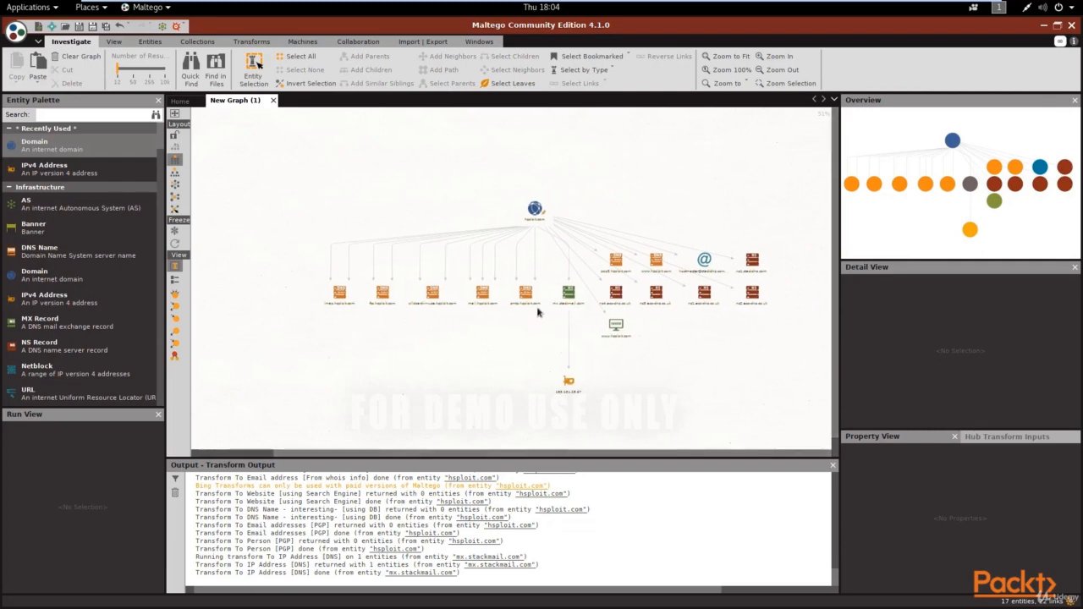
pyautogui.click(533, 301)
pyautogui.scroll(1, 537, 306)
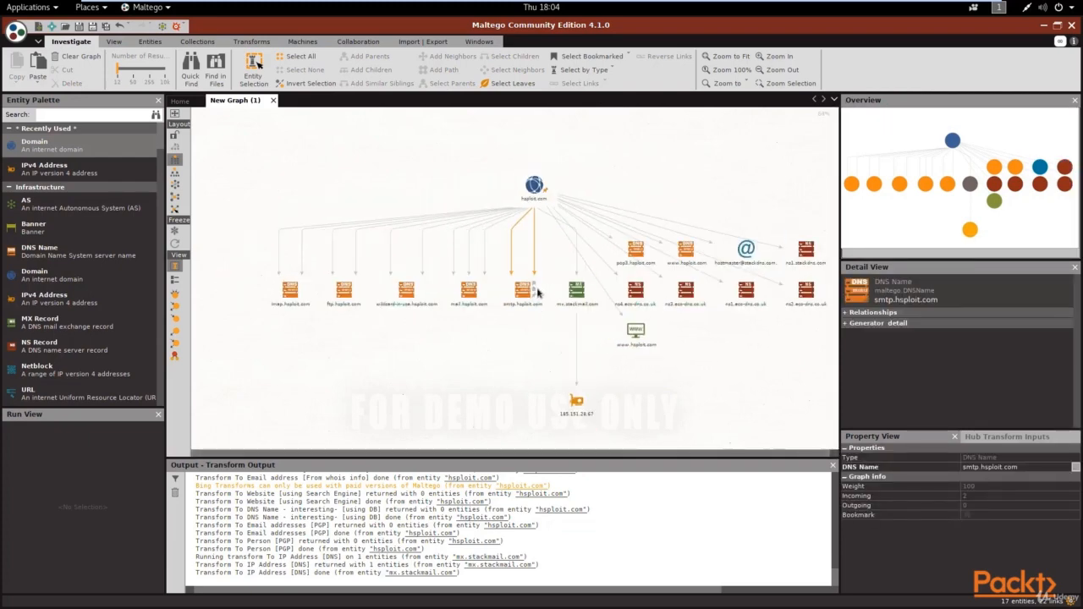
pyautogui.click(551, 303)
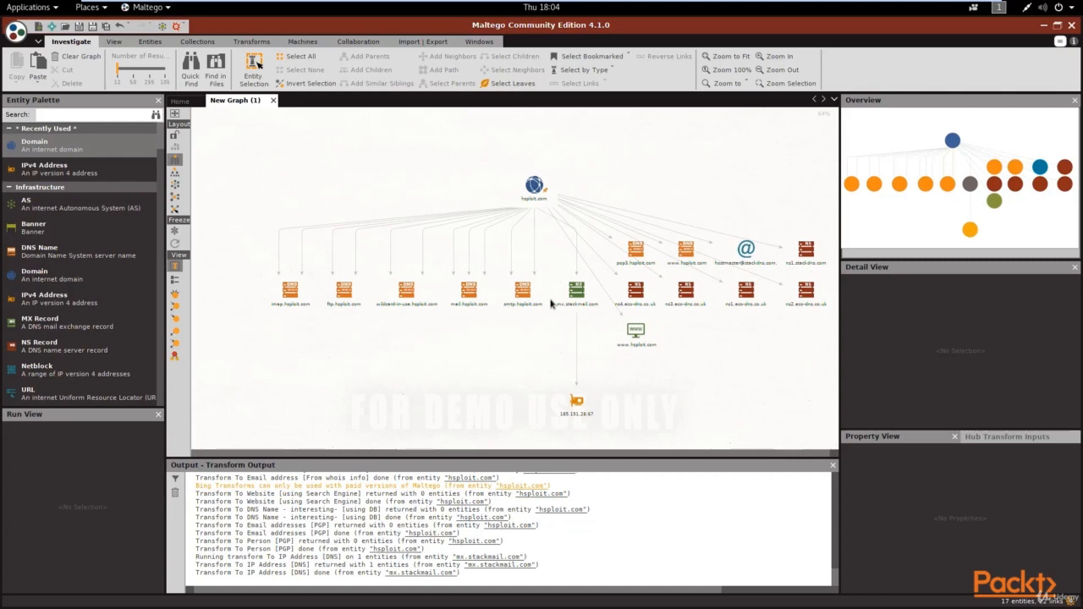
pyautogui.click(540, 186)
pyautogui.click(539, 292)
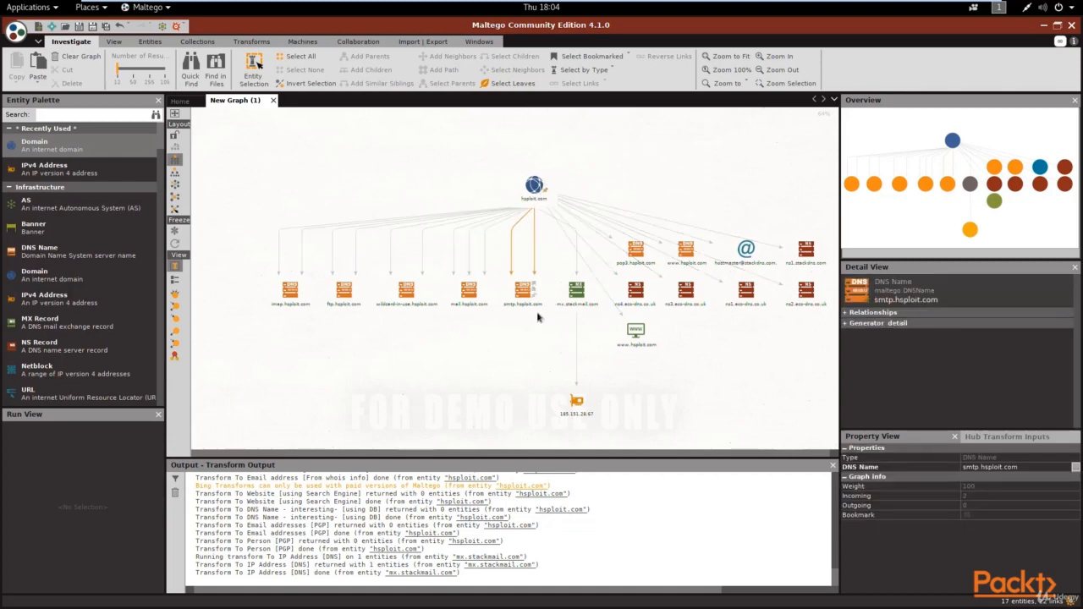
pyautogui.click(538, 320)
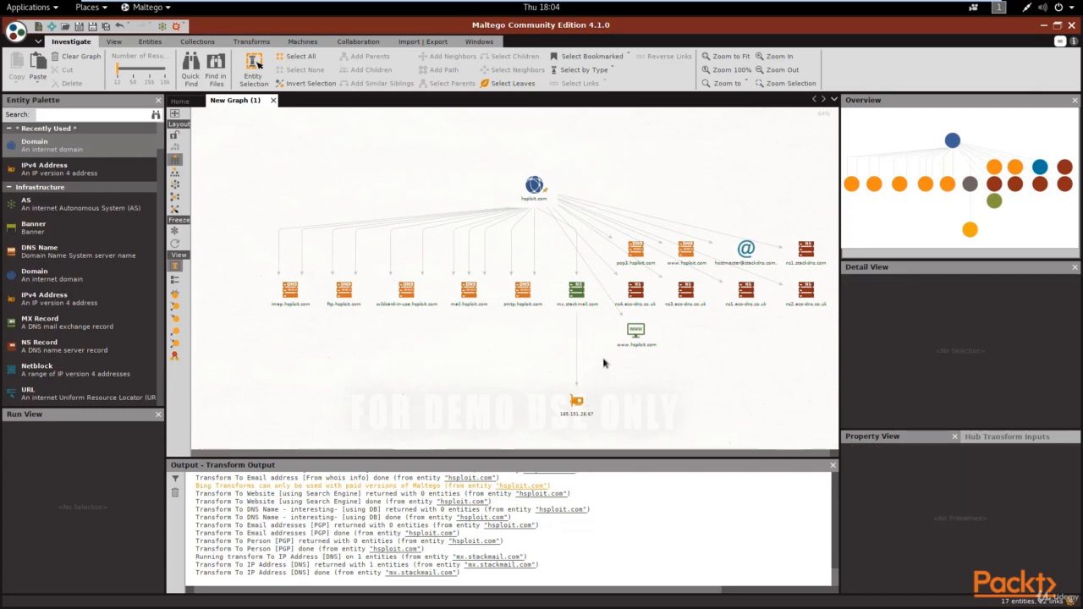
pyautogui.click(748, 253)
pyautogui.click(628, 323)
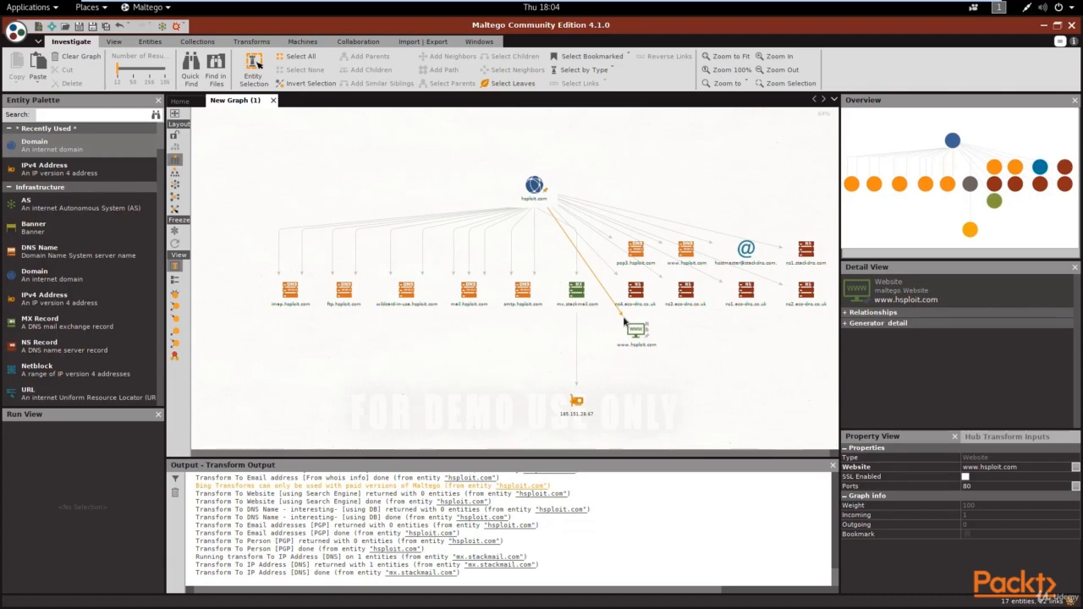
pyautogui.click(581, 212)
pyautogui.scroll(3, 578, 211)
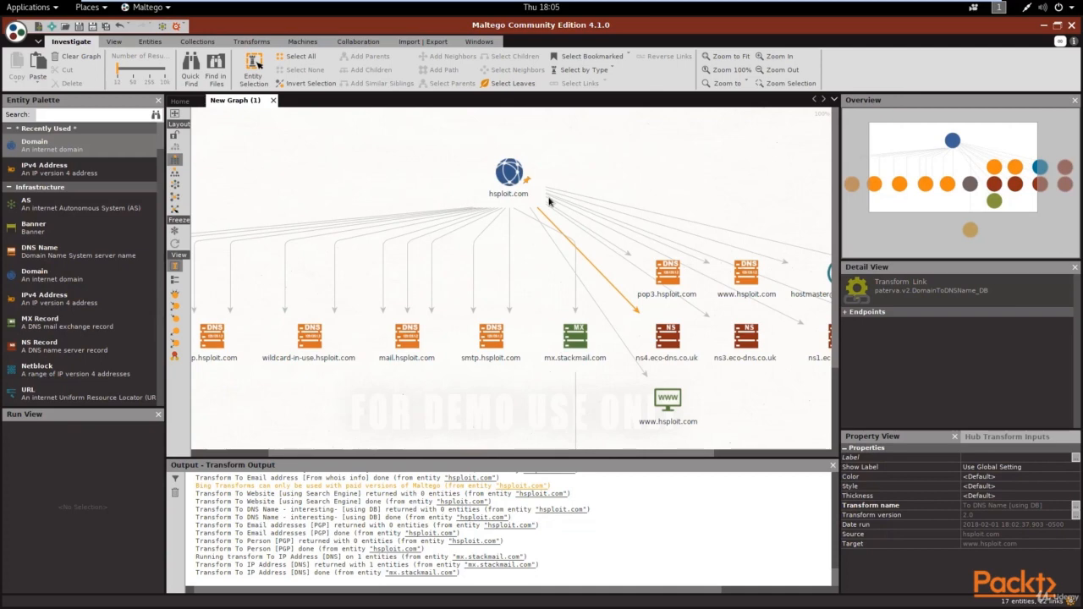
# Review the transform categories offered for the root hsploit.com domain, such as DNS, domain owner and e-mail addresses
pyautogui.click(511, 177)
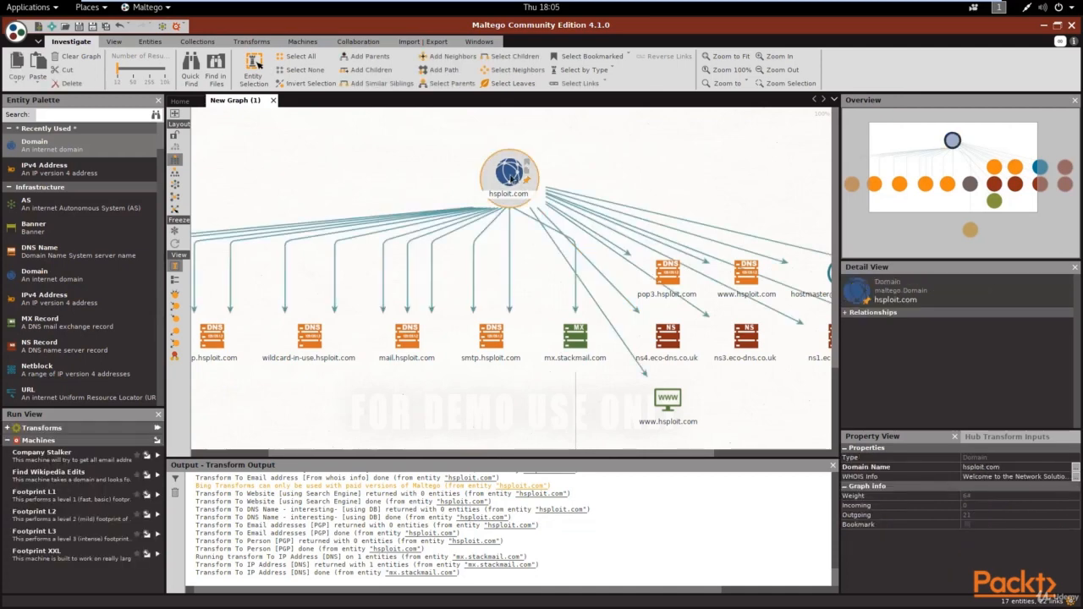
pyautogui.rightClick(511, 177)
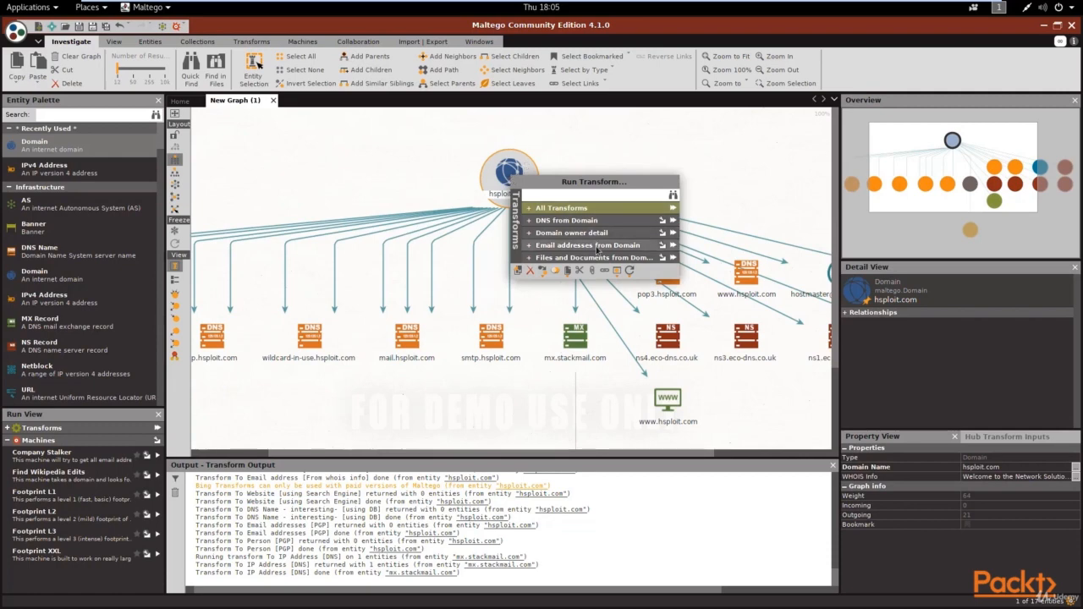
pyautogui.click(724, 161)
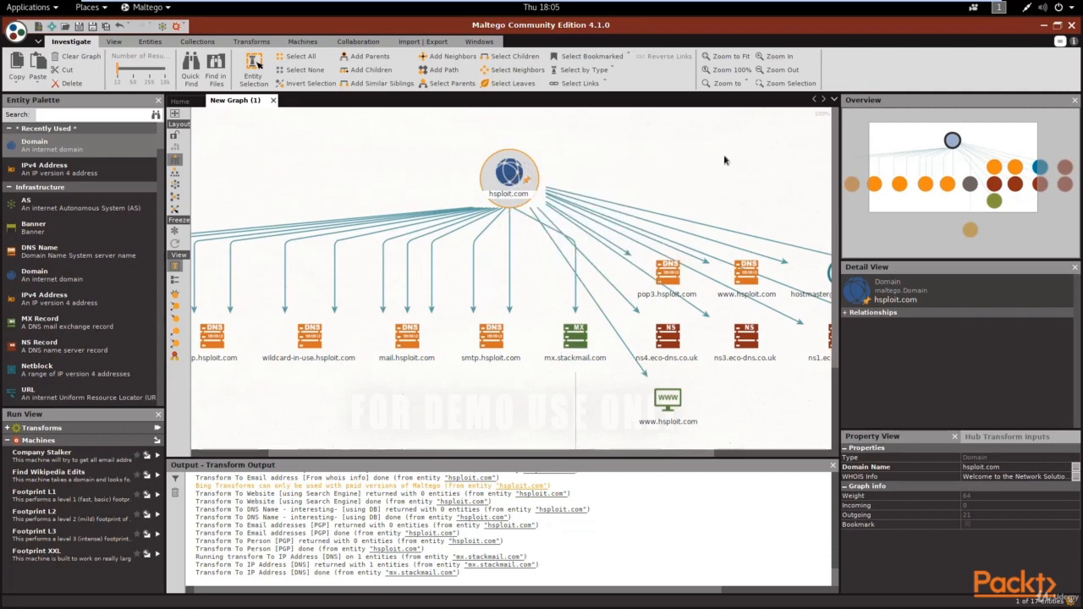